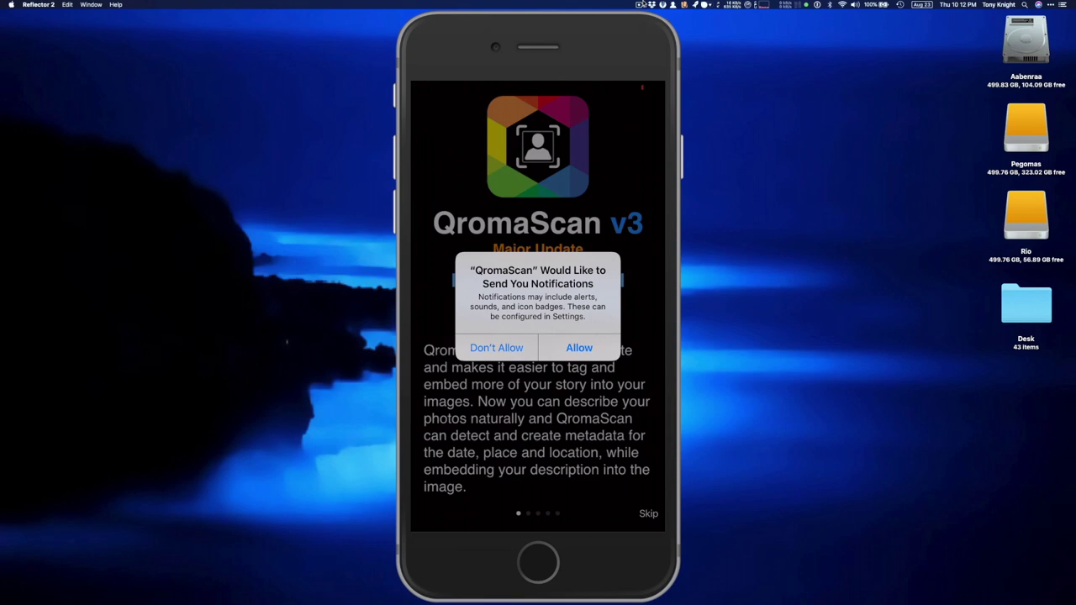
Allow QromaScan to send notifications, then go to the app's Settings list
left_click(580, 347)
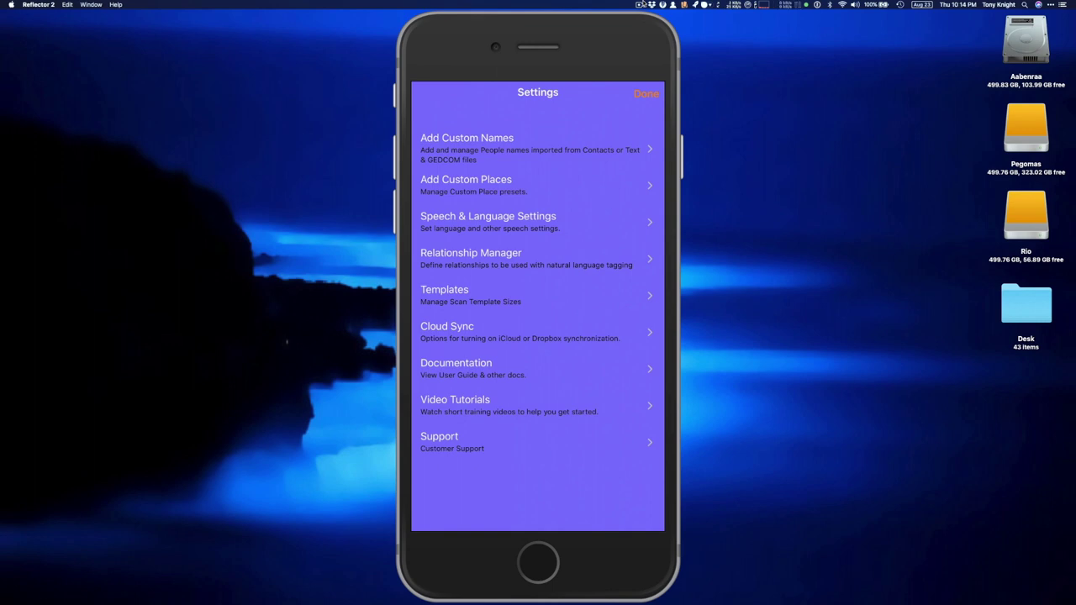
Open Relationship Manager's page on Relationships.txt and move the phone mirror to the desktop's right
left_click(471, 258)
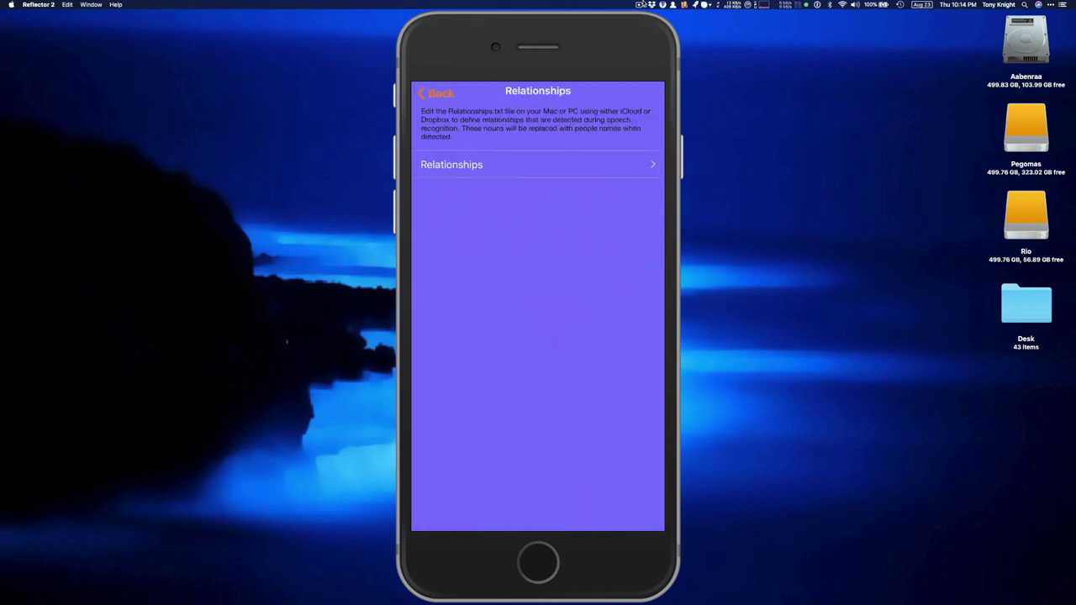
left_click(504, 165)
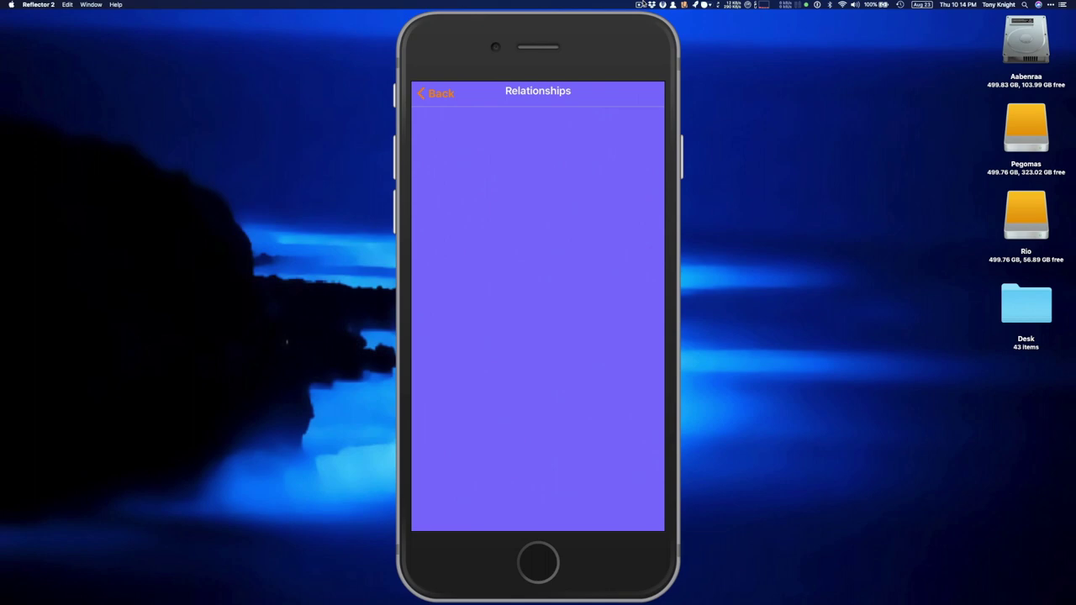
left_click(436, 93)
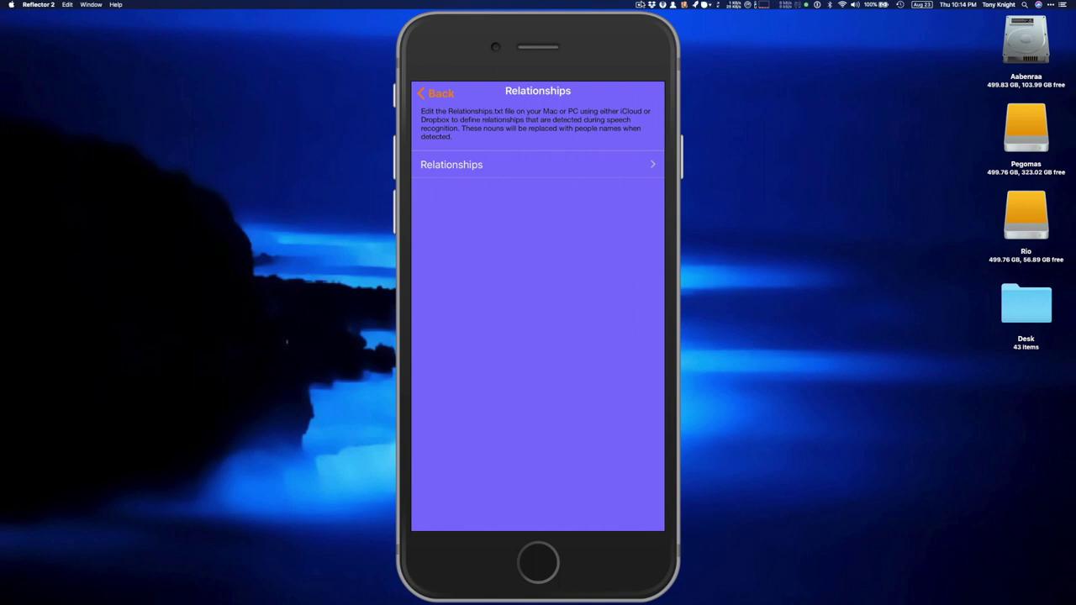
left_click_drag(624, 33, 905, 33)
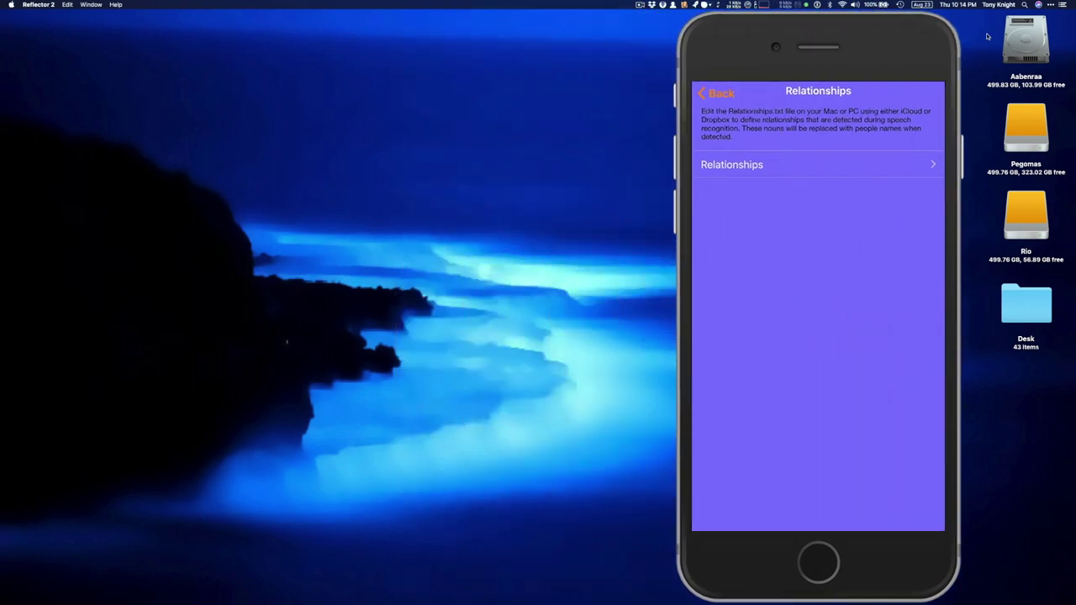
Open Relationships in TextEdit from iCloud Drive > QromaScan > Settings via the Aabenraa drive
double_click(1025, 42)
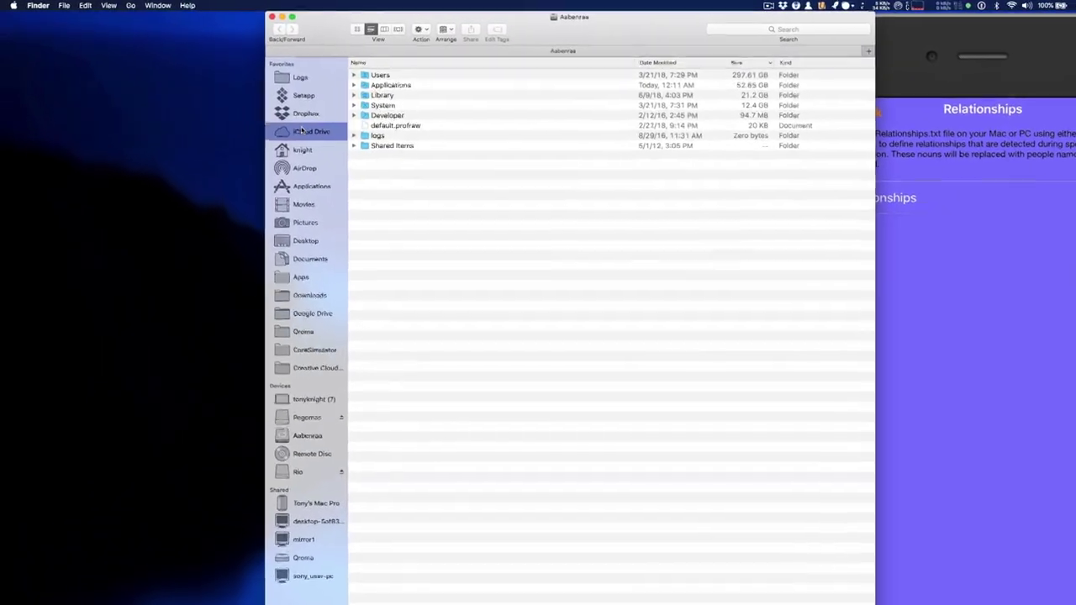
left_click(301, 130)
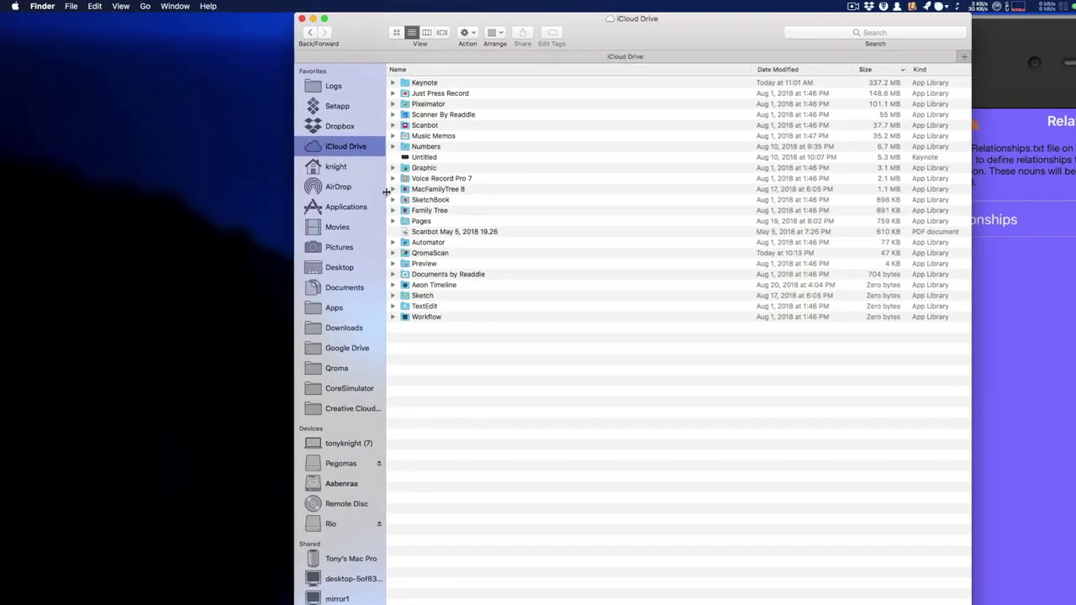
double_click(438, 253)
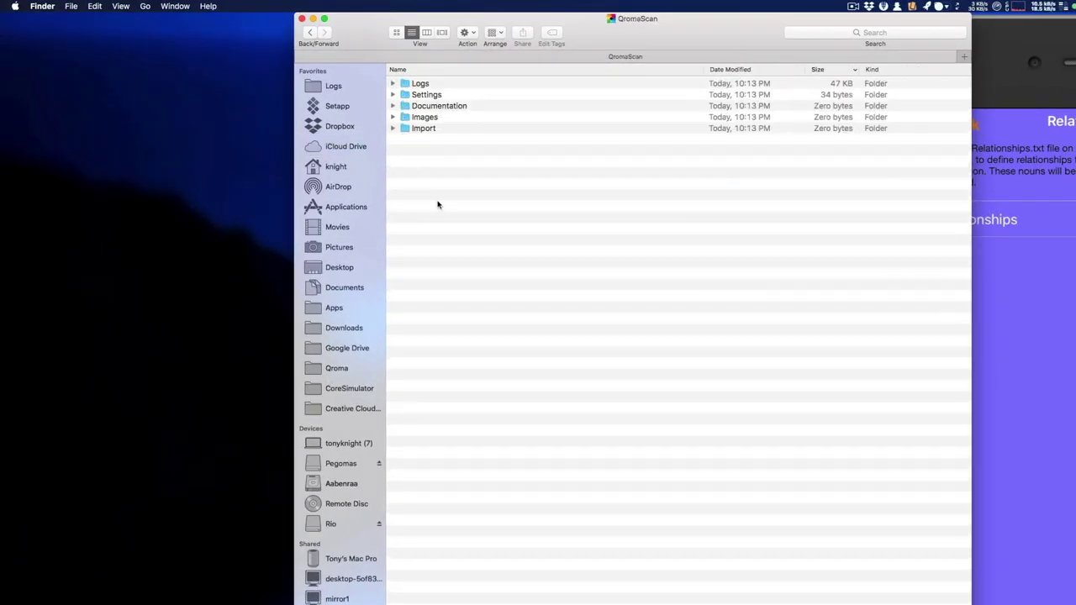
double_click(448, 95)
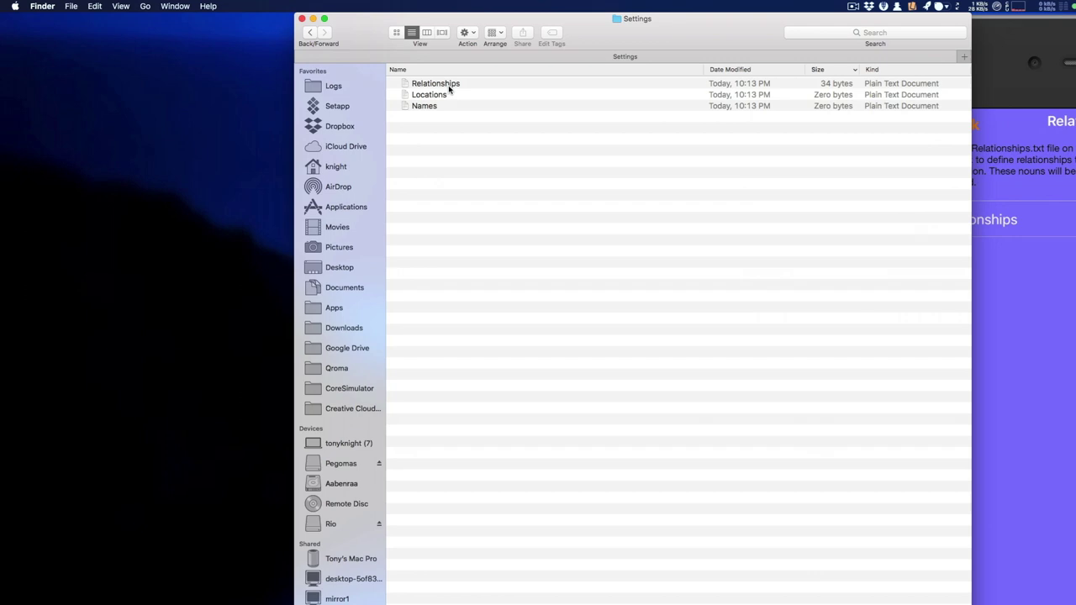
double_click(436, 83)
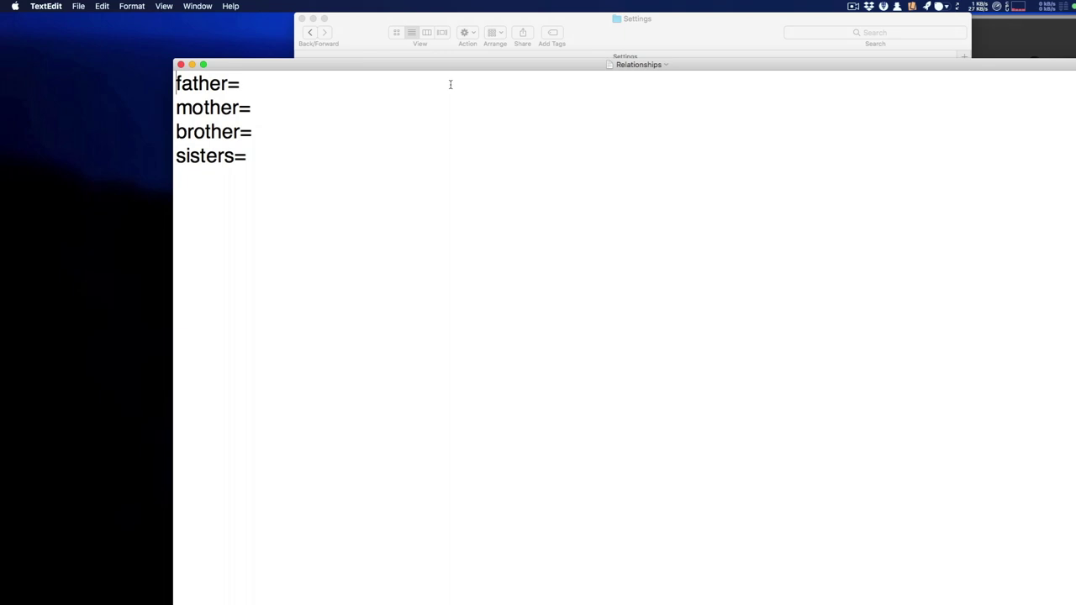
Close Finder, move the document window top-left, and delete the father, mother, brother, sisters placeholders
left_click(301, 18)
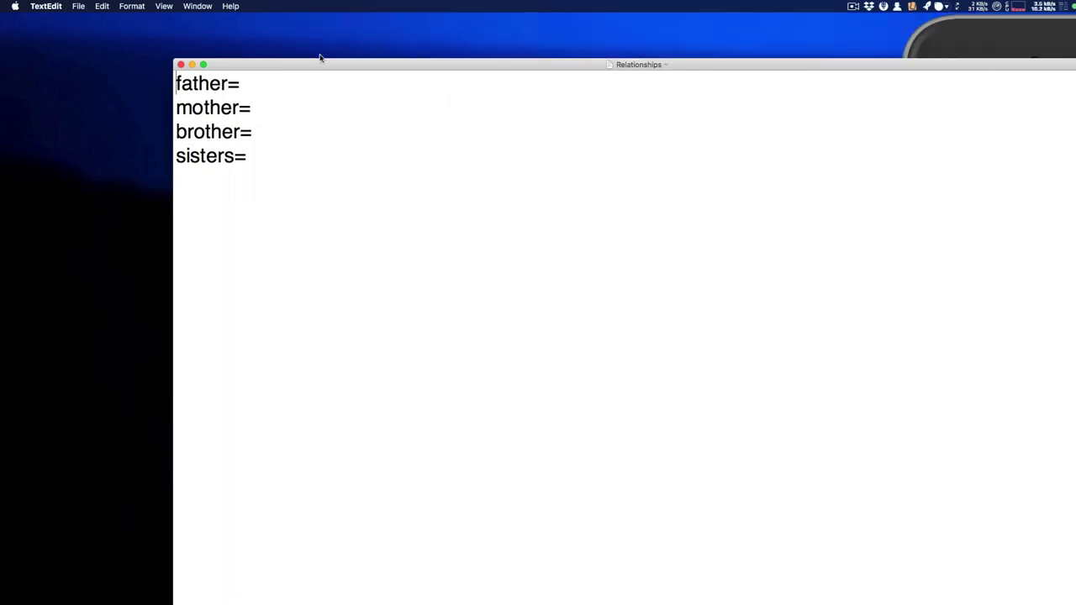
left_click_drag(319, 66, 166, 17)
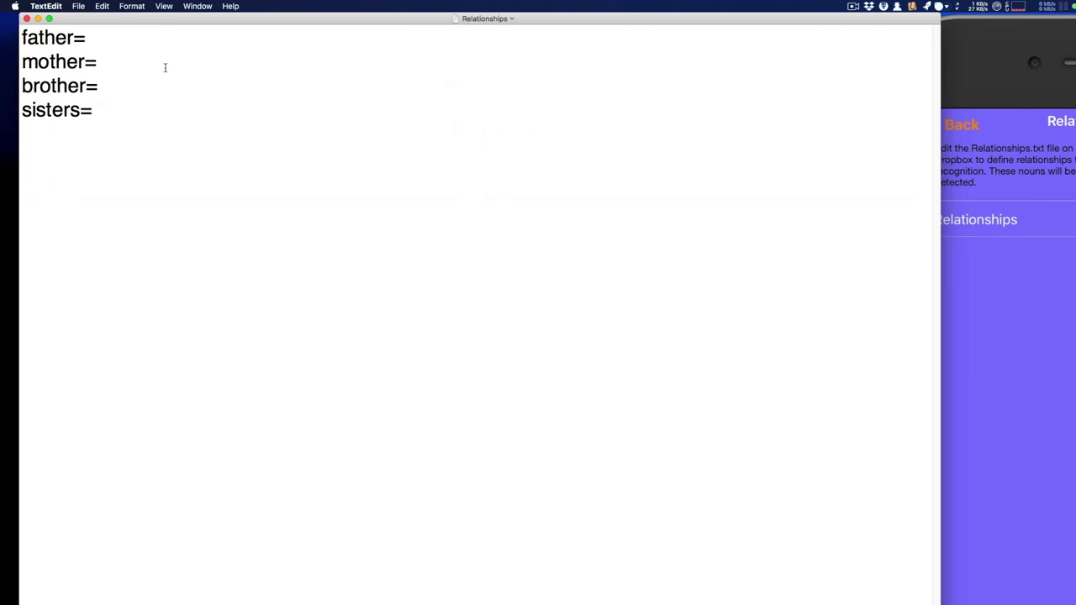
key("super+a")
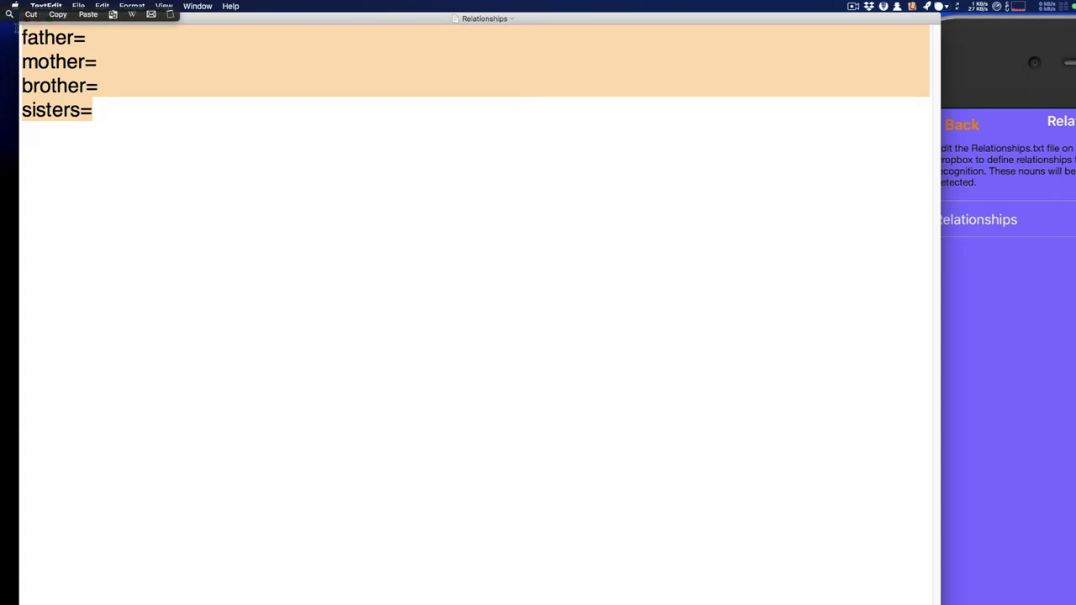
key("BackSpace")
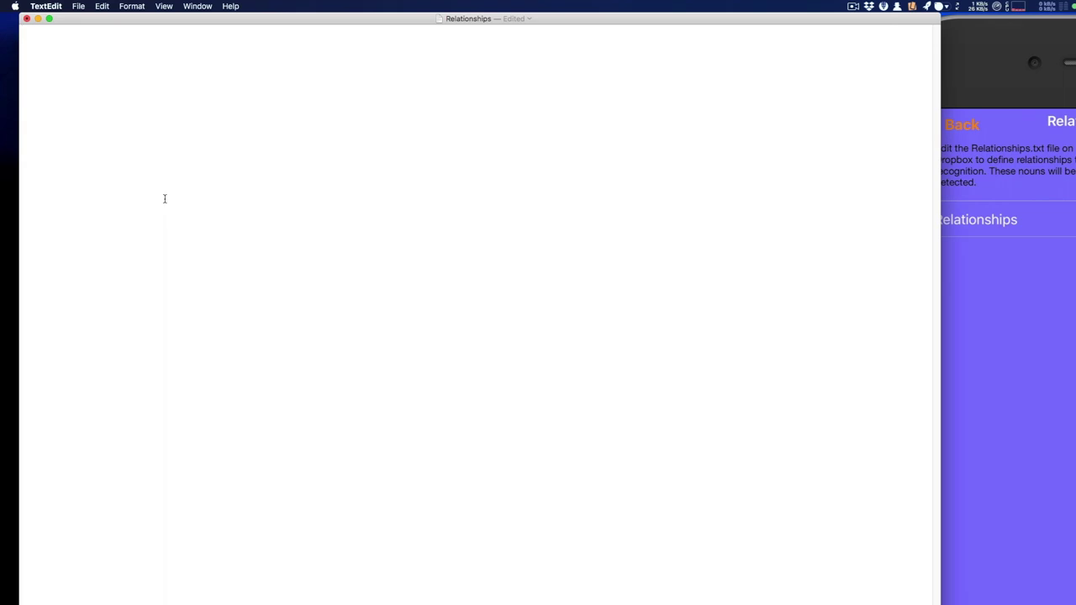
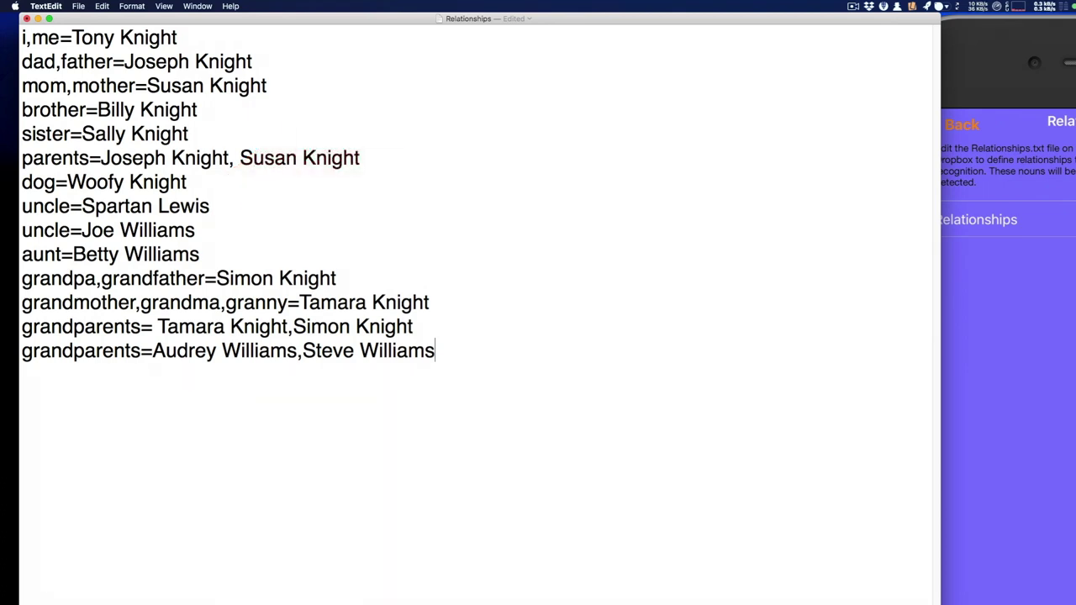
Paste fourteen relationship definitions such as i,me, dad,father, uncle, aunt and grandparents
left_click(78, 6)
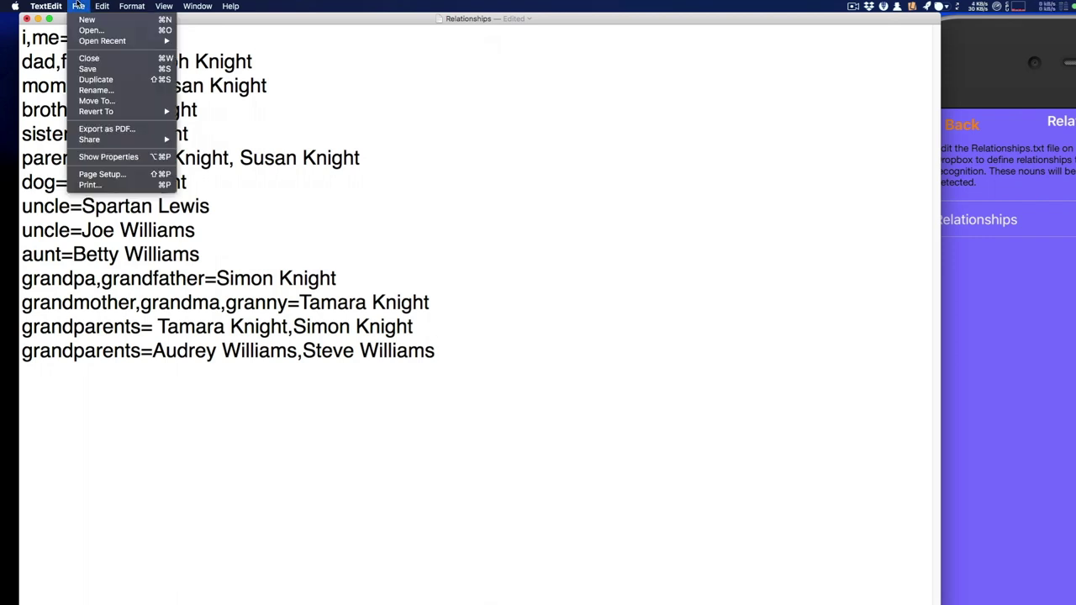
Save the Relationships document with its fourteen definitions, then quit TextEdit
left_click(87, 68)
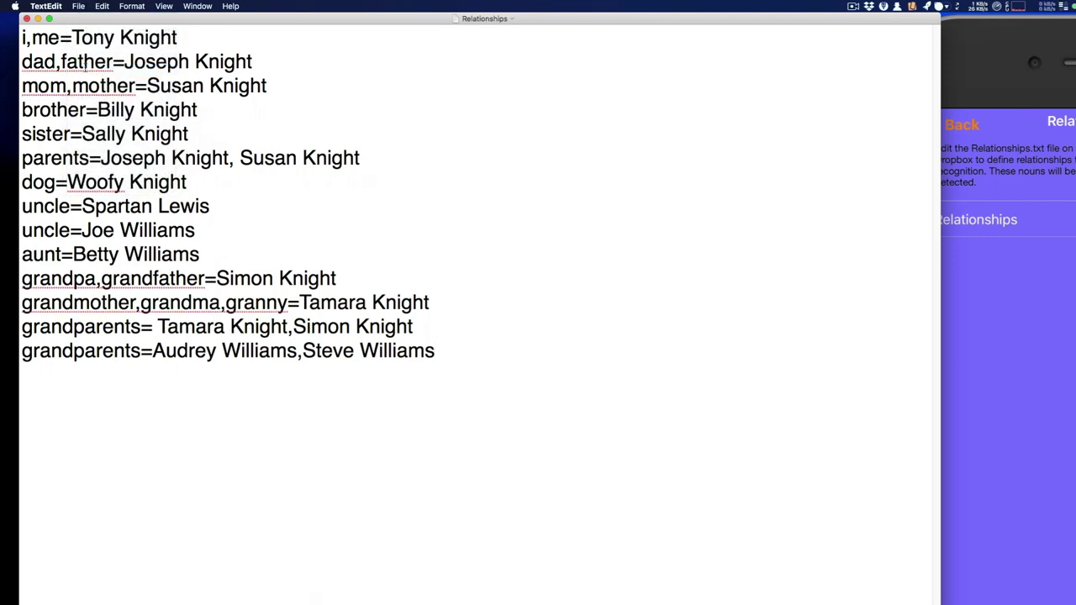
left_click(46, 5)
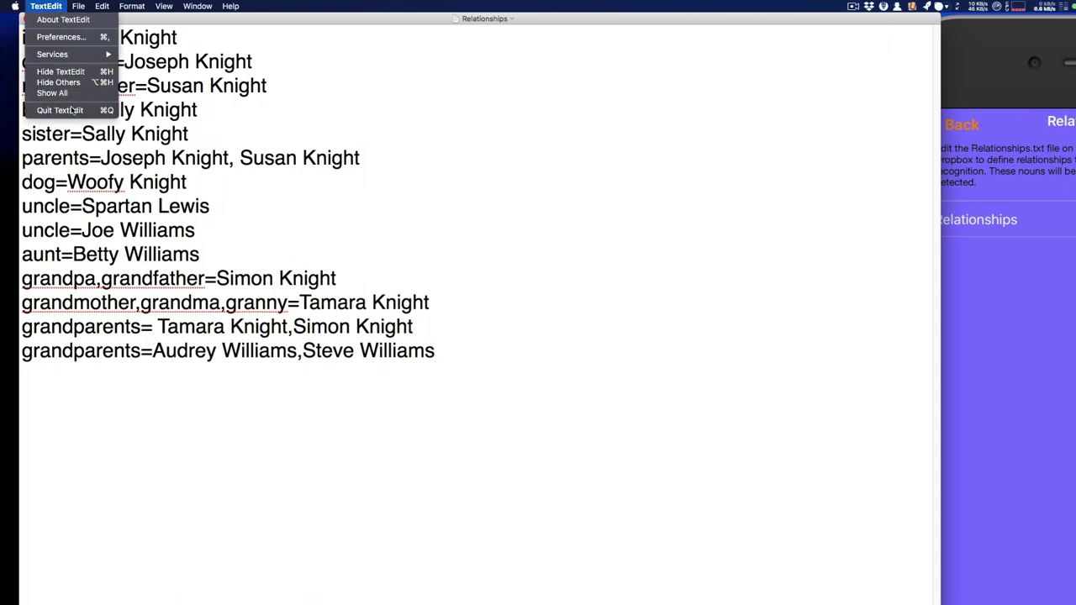
left_click(66, 107)
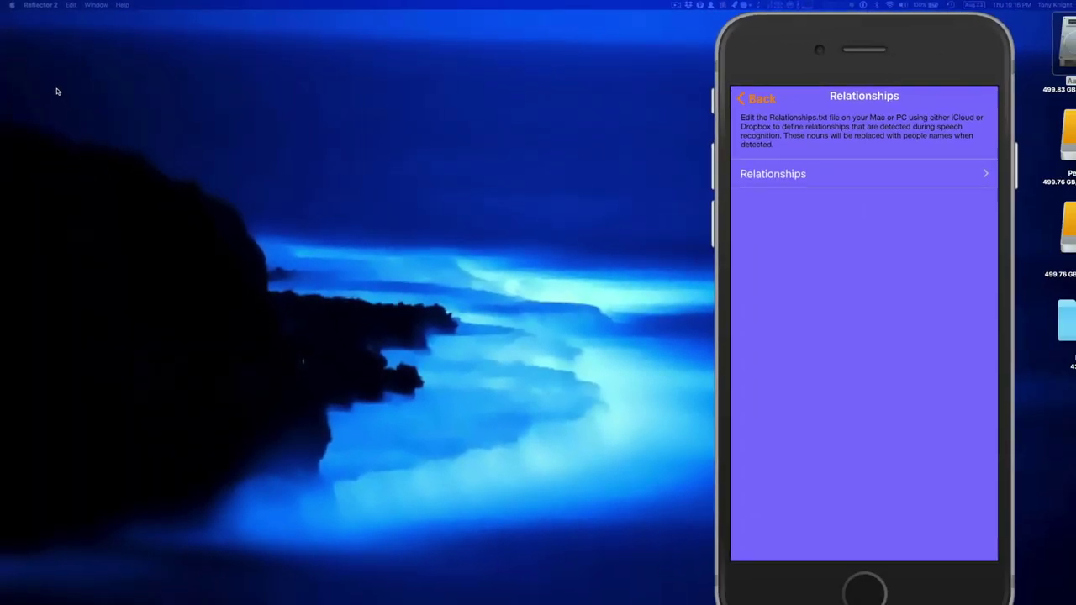
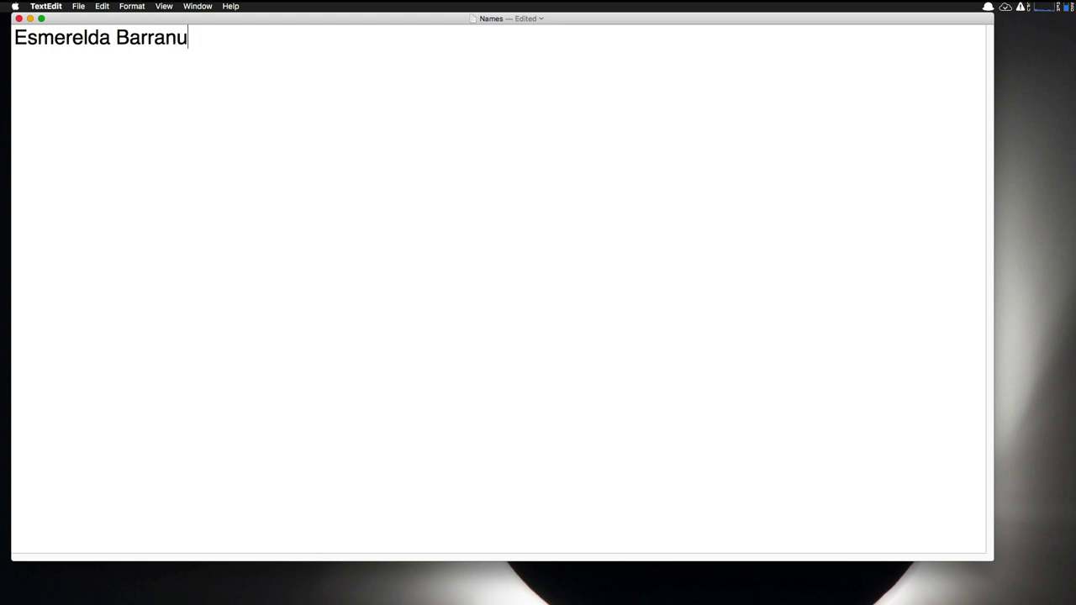
Type three people's full names into the Names document, each on its own line
key("Return")
key("Return")
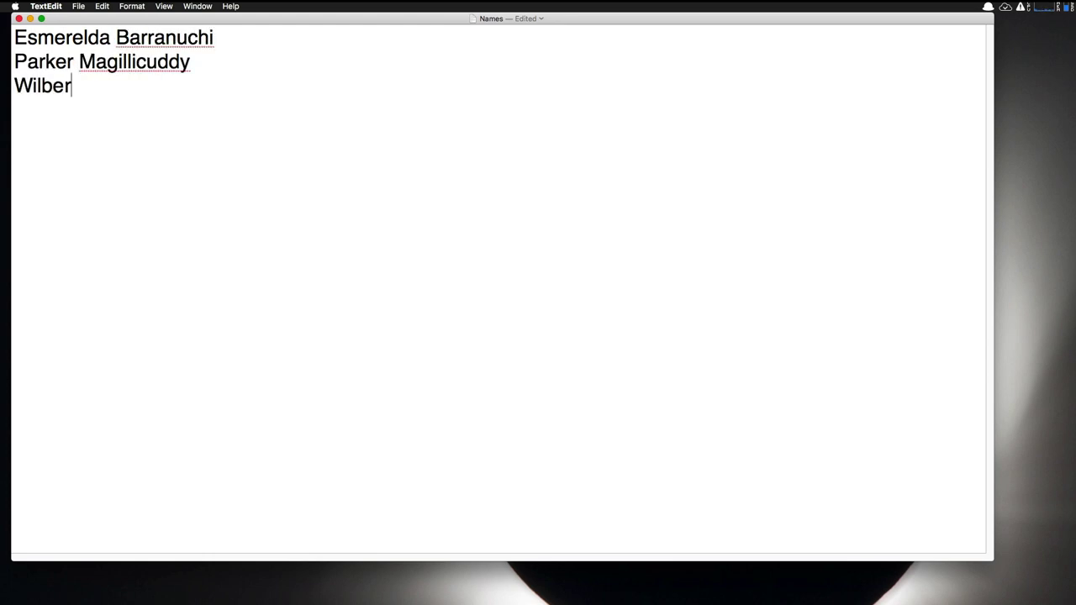
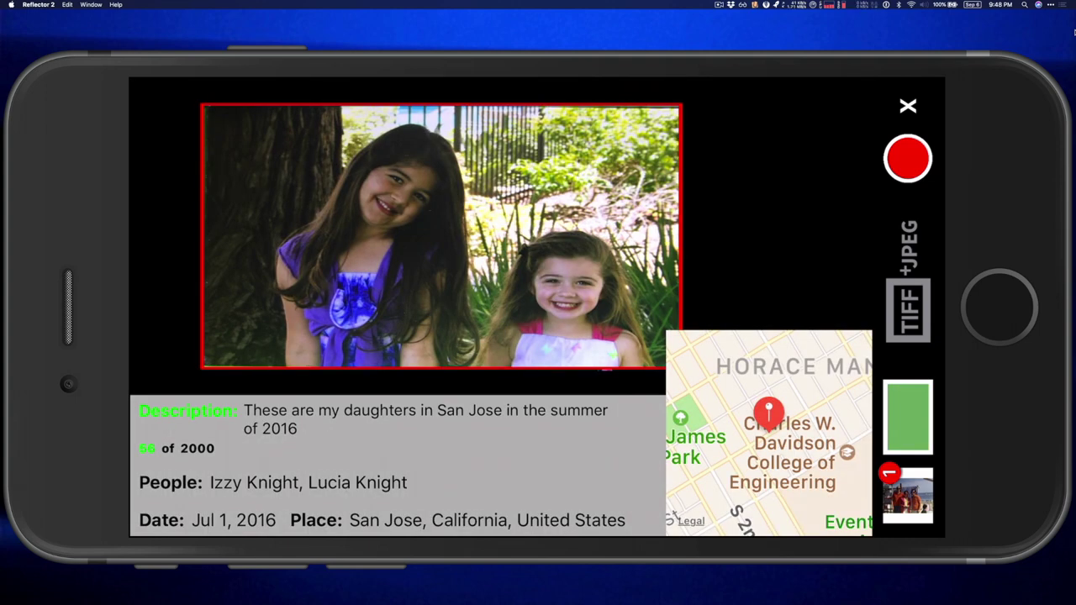
Review the People and Date tags on the two girls' photo
left_click(316, 483)
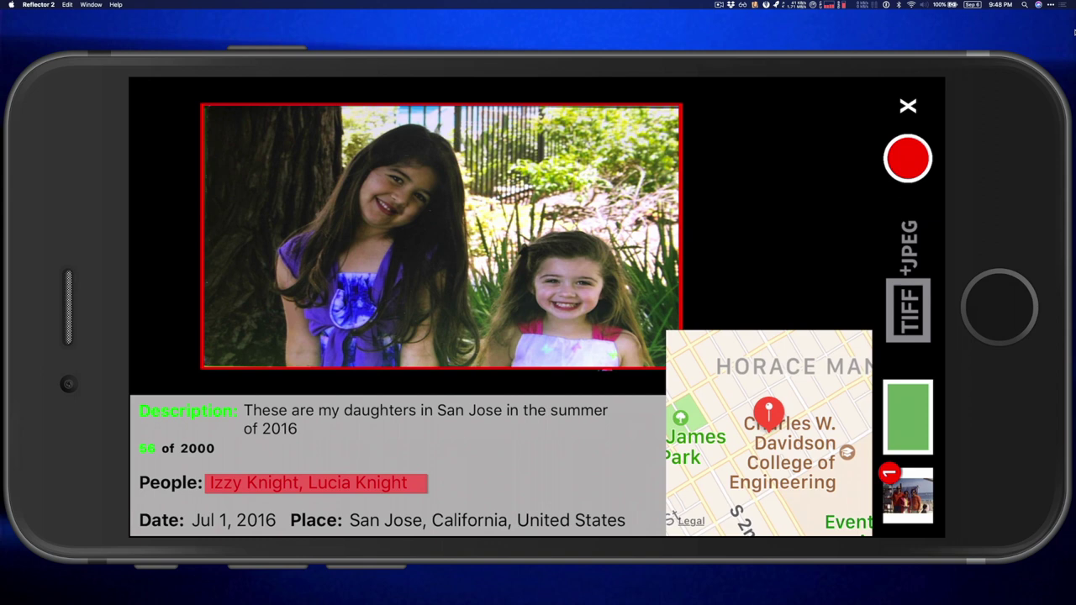
left_click(235, 520)
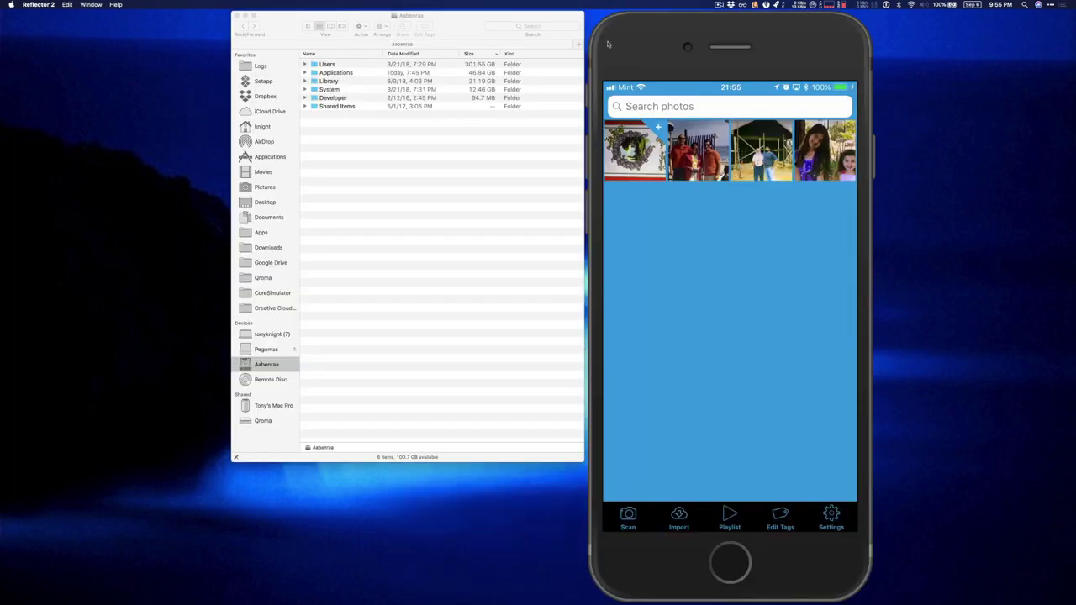
Show the scanned JPEGs in iCloud Drive's QromaScan > Images folder as icon thumbnails
left_click(377, 144)
left_click(266, 110)
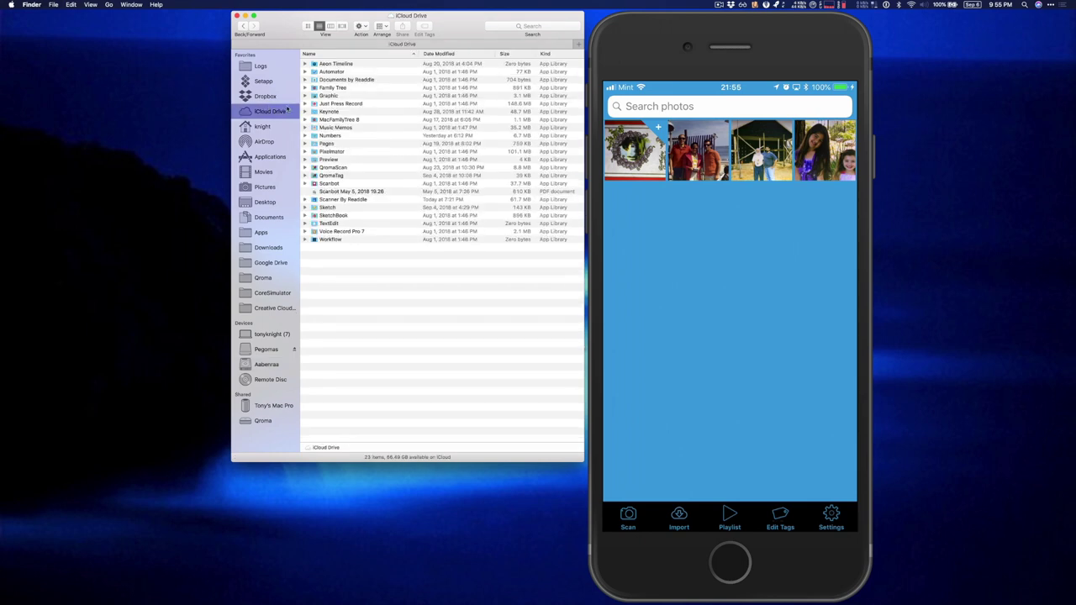
left_click(354, 169)
double_click(355, 169)
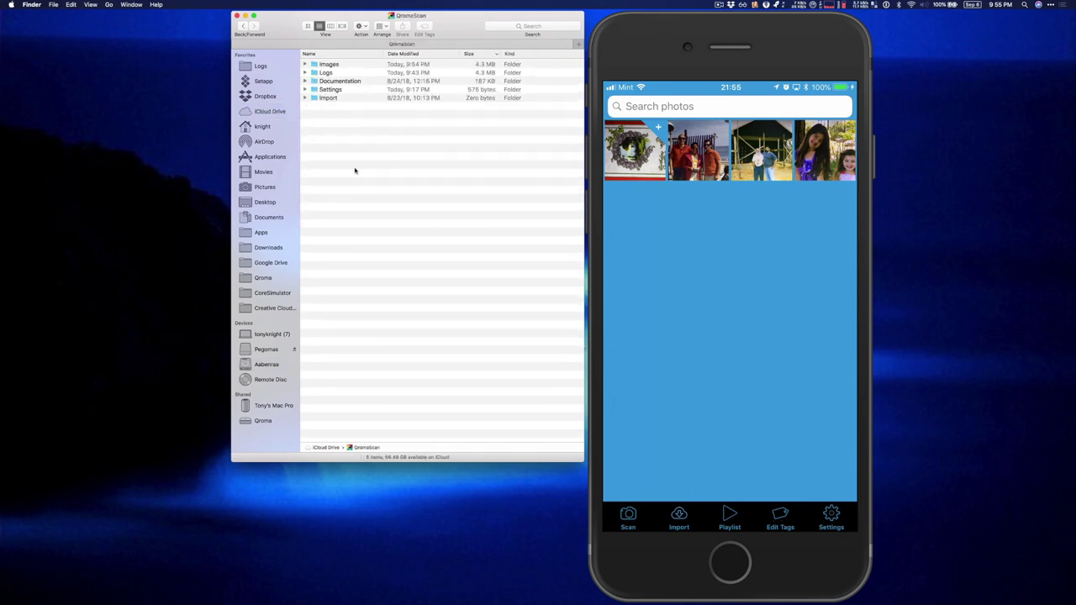
double_click(336, 65)
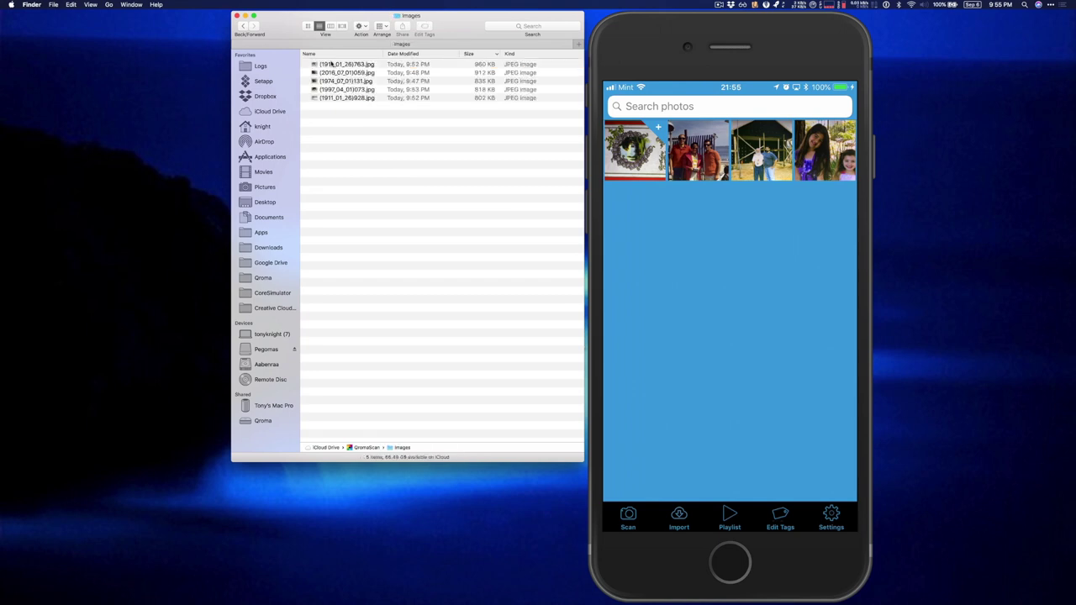
left_click(308, 26)
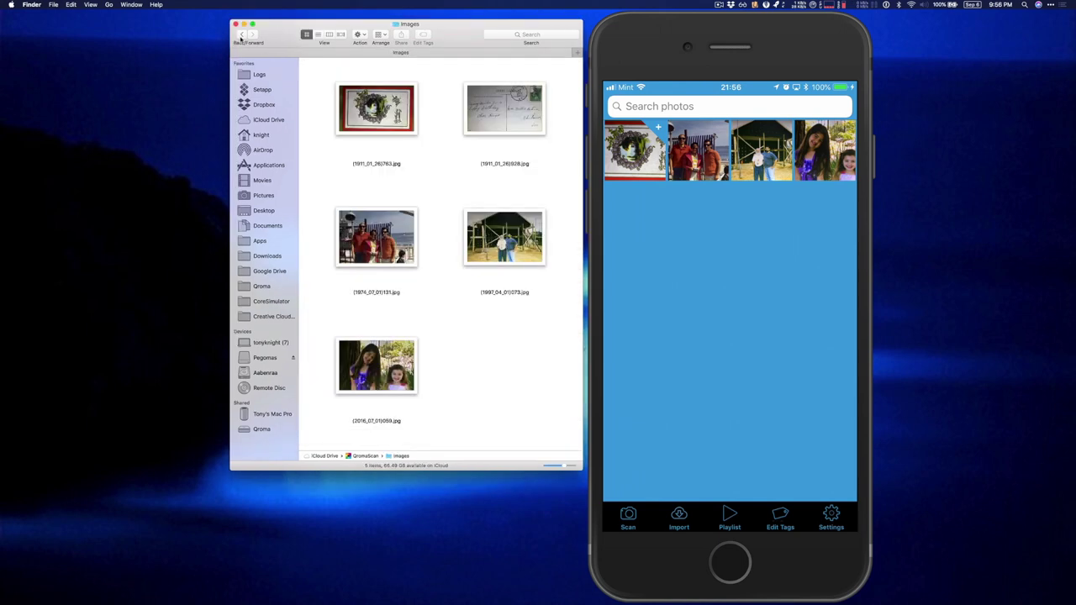
Return to the top of iCloud Drive and search the Mac for 'greensboro' with Spotlight
left_click(241, 36)
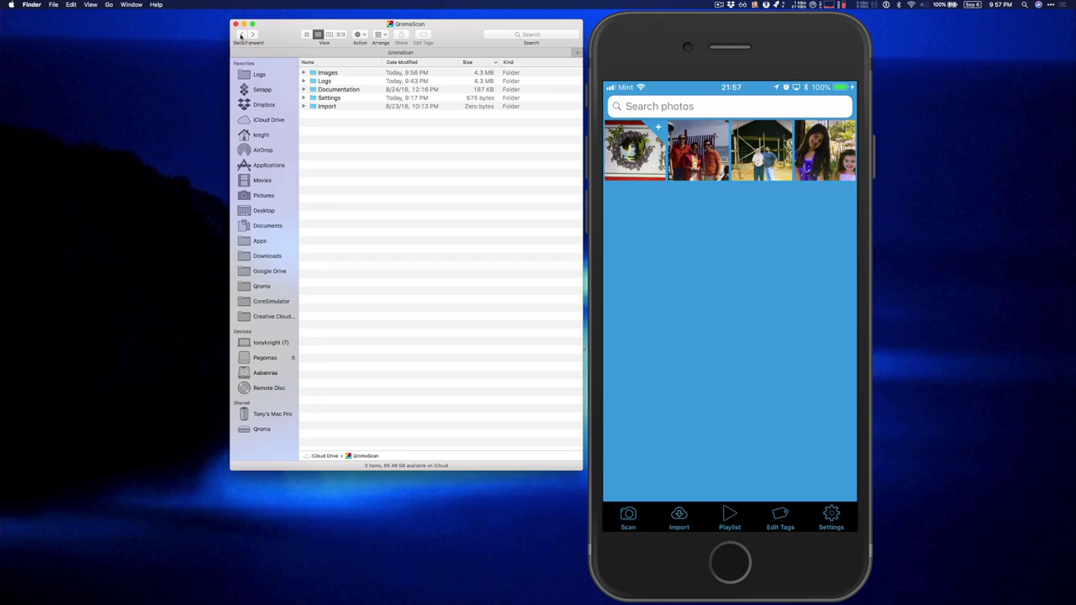
left_click(242, 36)
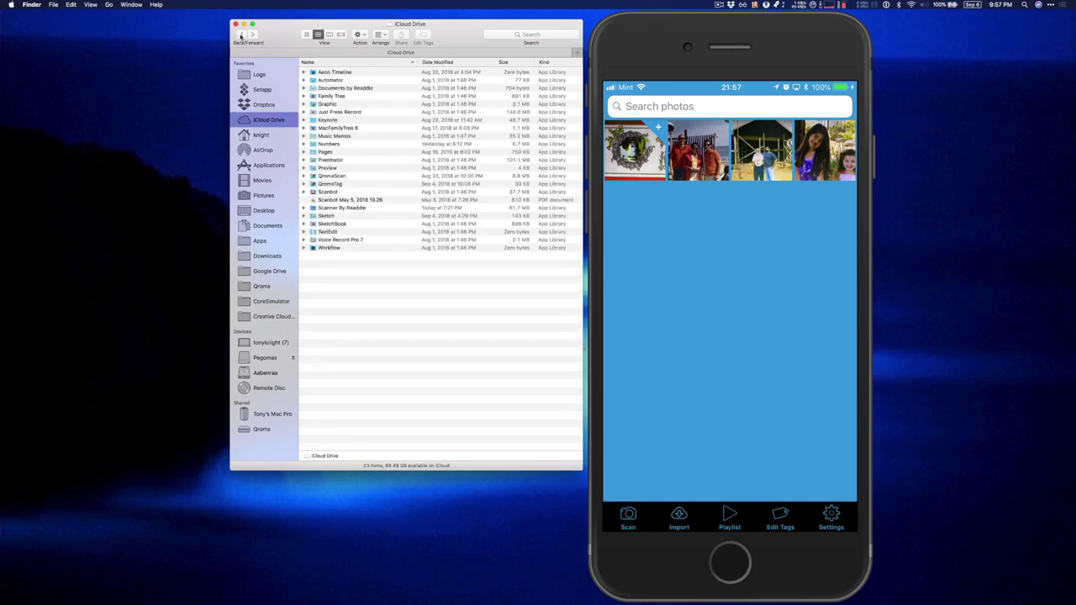
key("super+space")
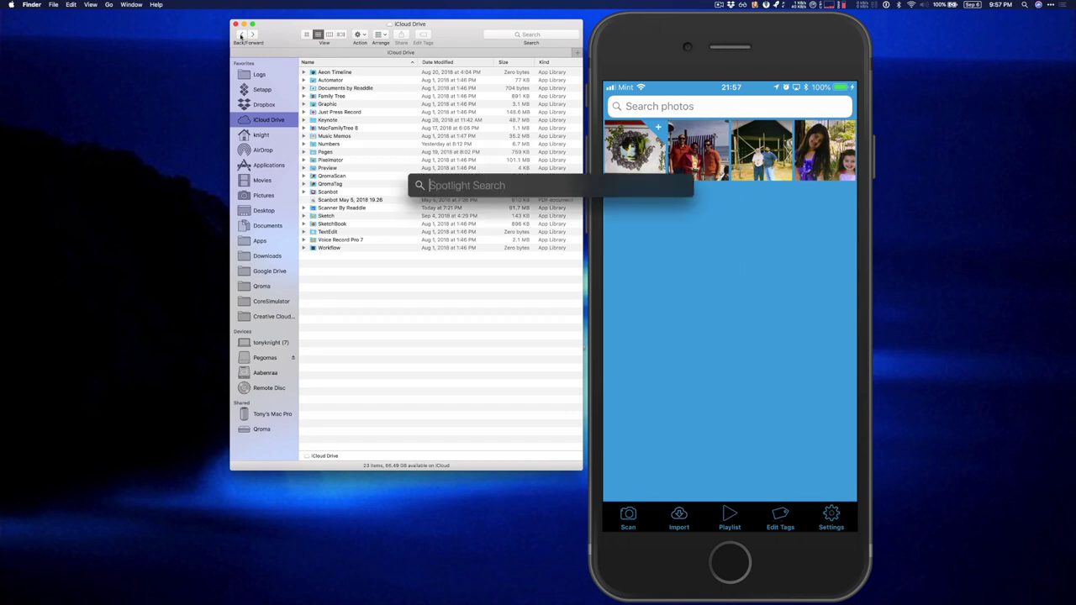
type("greensboro")
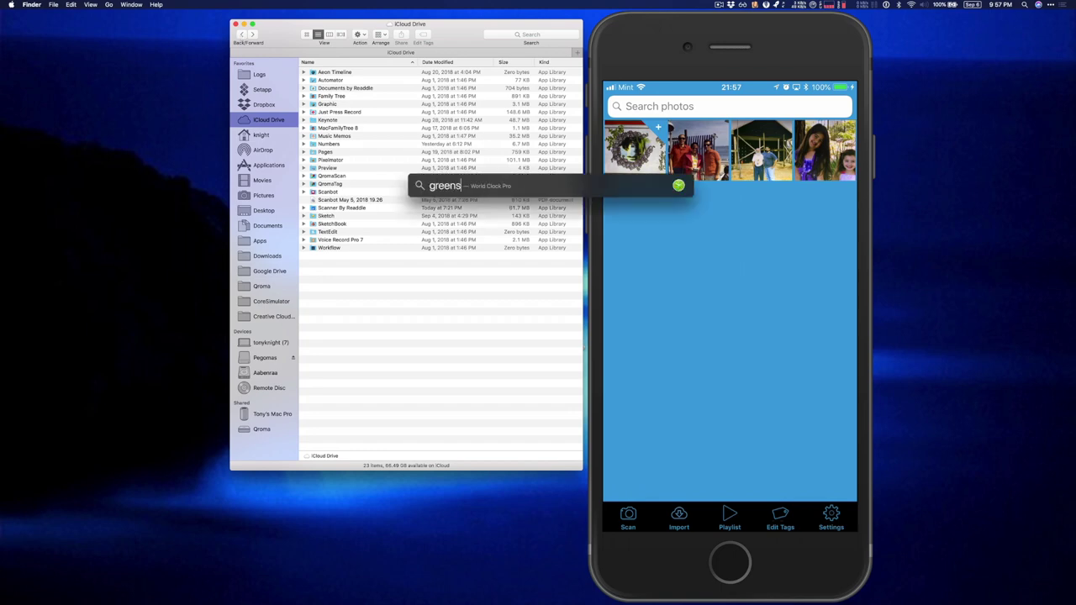
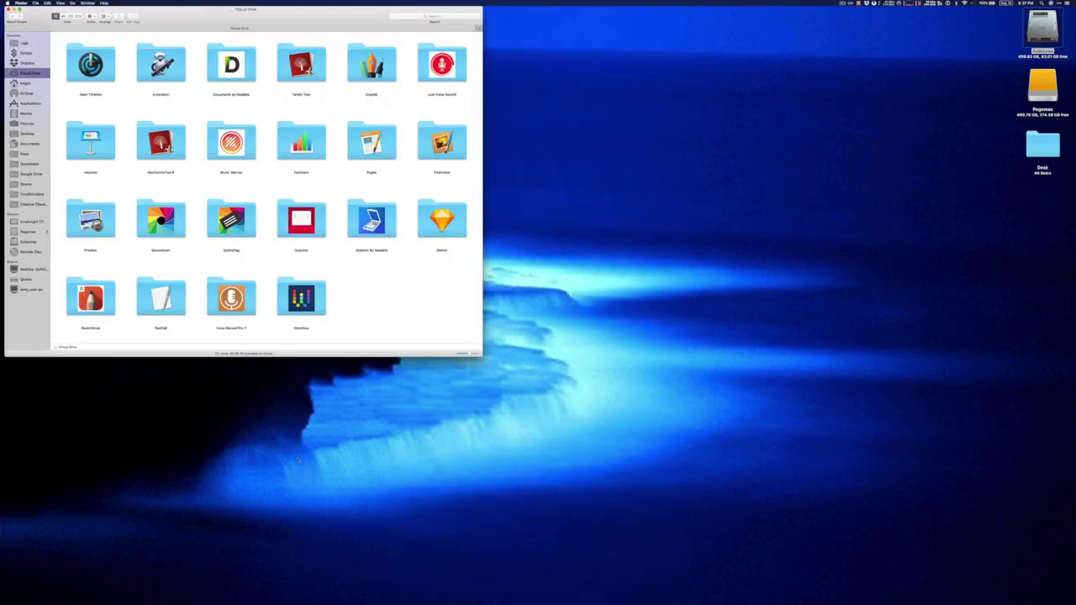
Open Names.txt from iCloud Drive's QromaScan > Settings folder in TextEdit
double_click(166, 225)
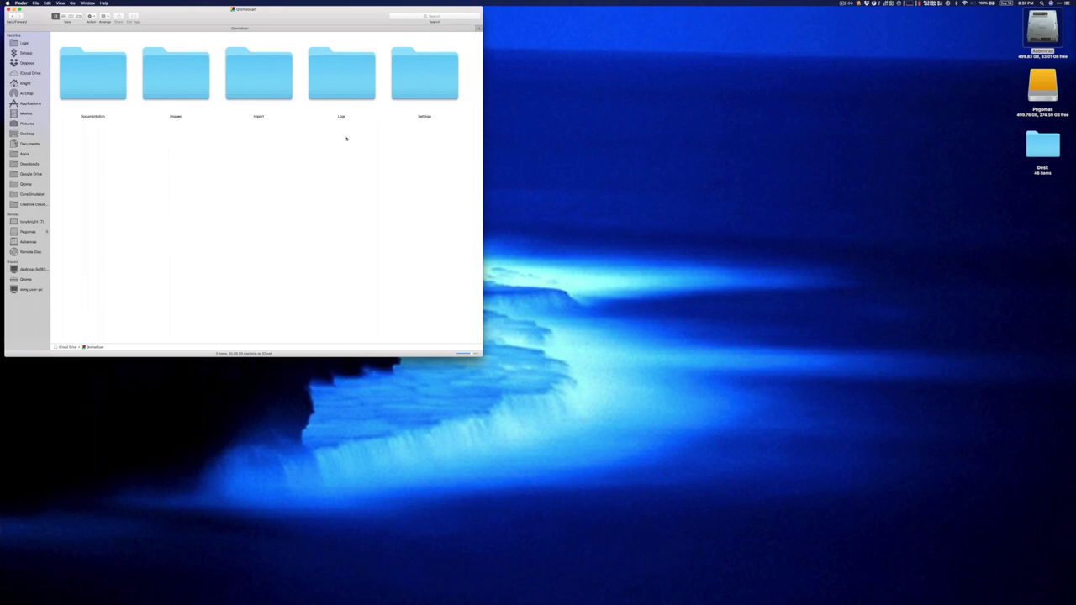
double_click(424, 81)
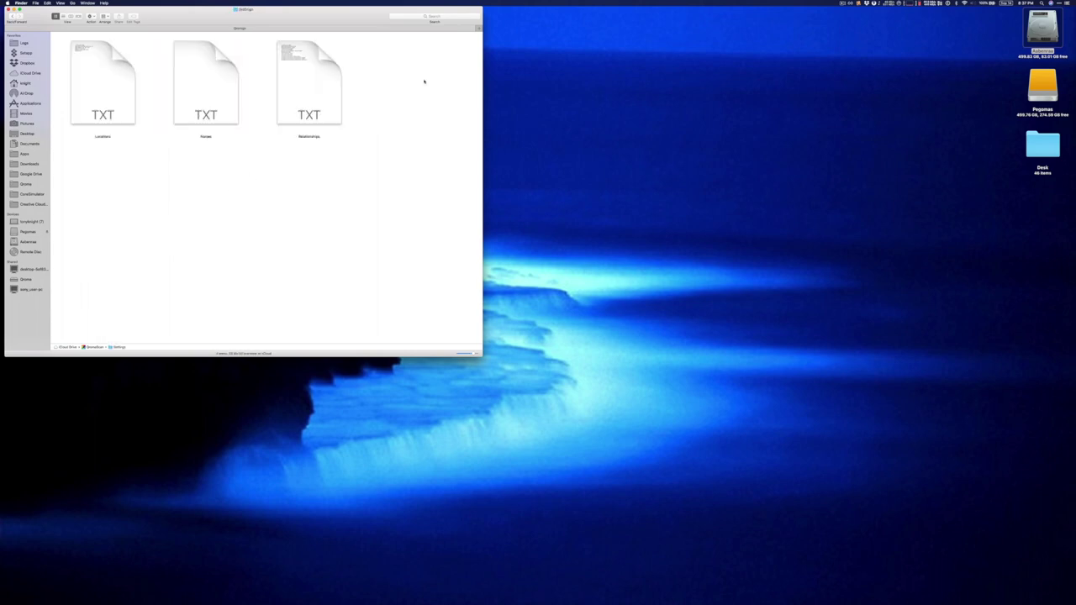
double_click(202, 91)
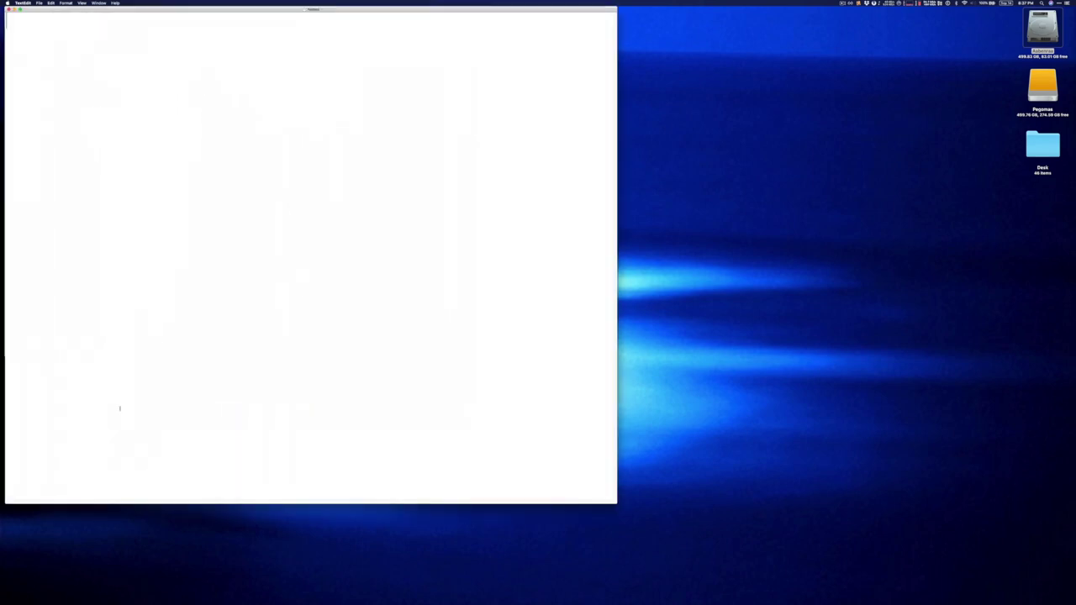
Paste the list of twenty names into Names.txt and save the file
right_click(13, 24)
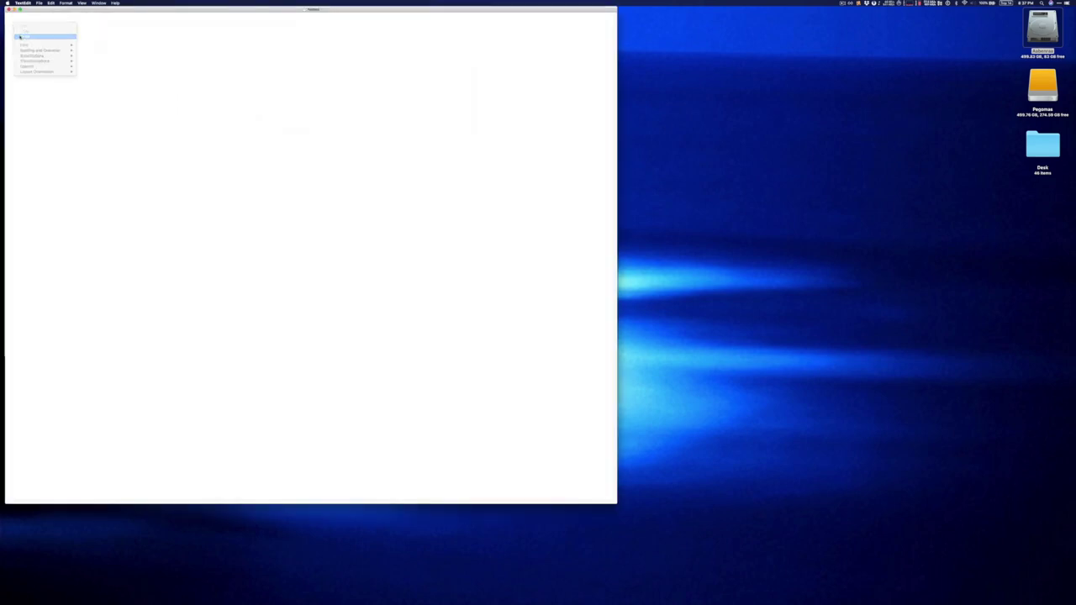
left_click(26, 36)
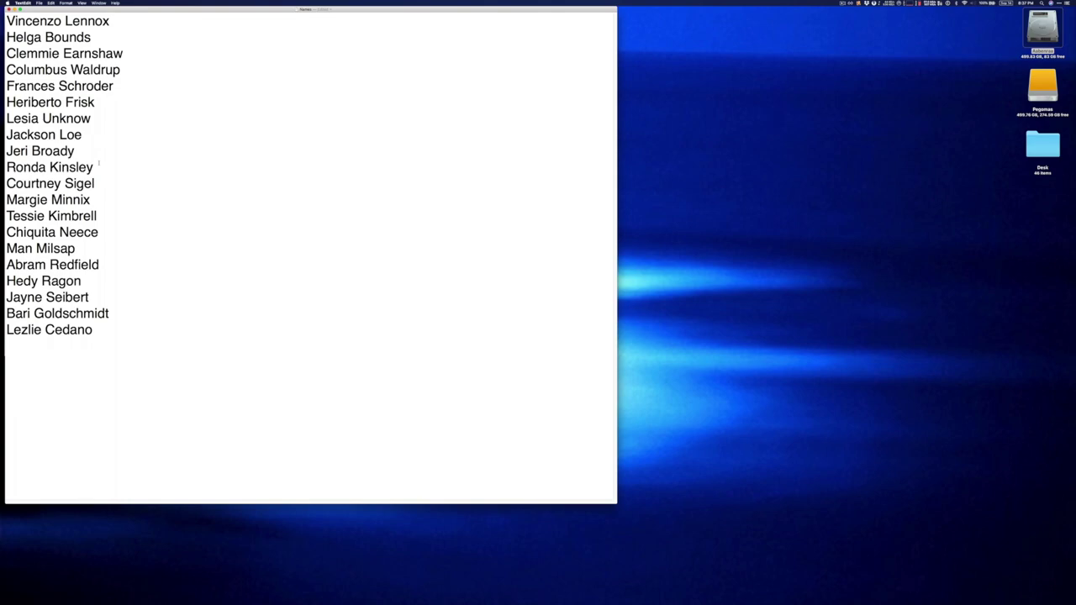
left_click(39, 3)
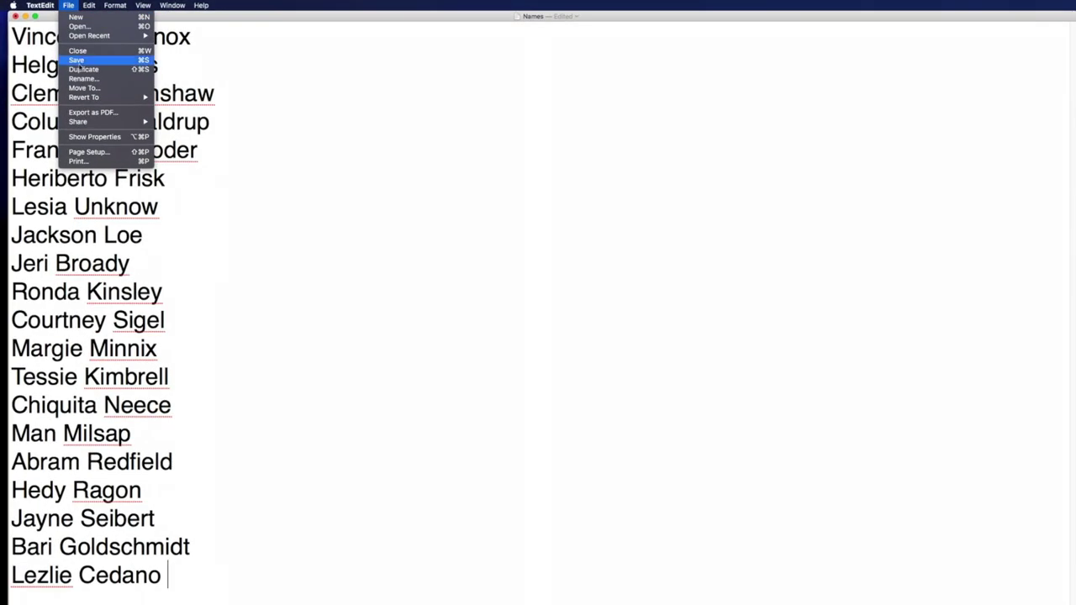
left_click(46, 36)
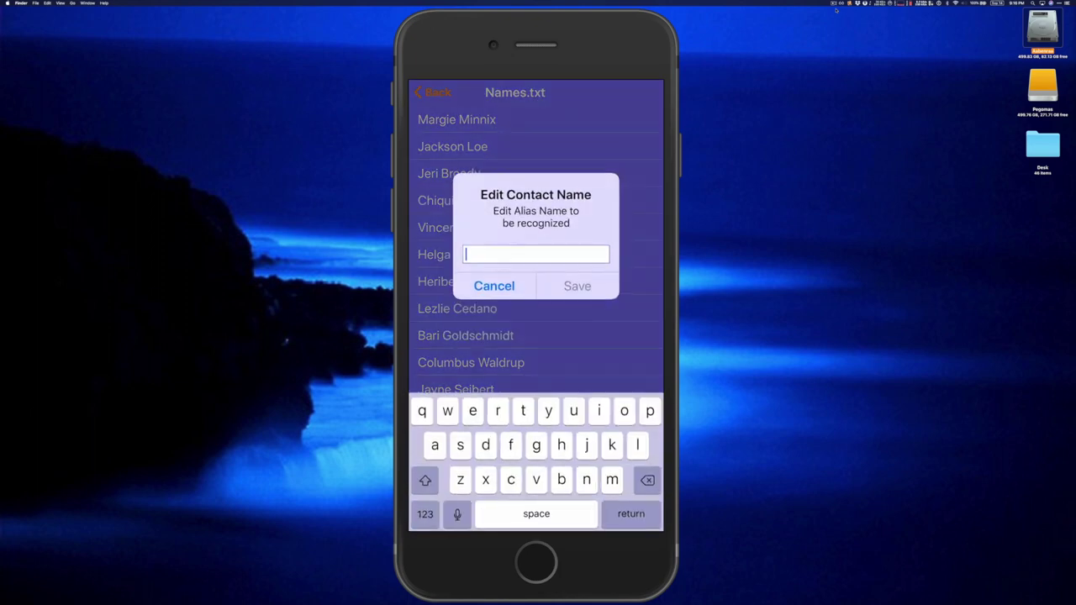
Enter 'goalie' as the contact's alias and save it
type("goalie")
key("Return")
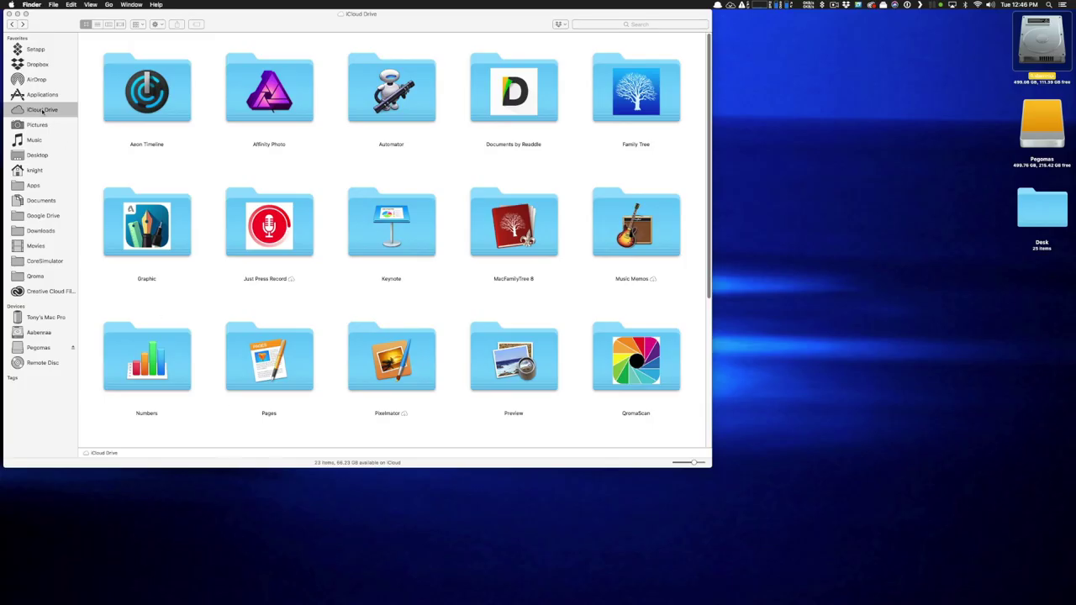
Open Locations.txt from iCloud Drive's QromaScan > Settings folder in TextEdit
left_click(42, 111)
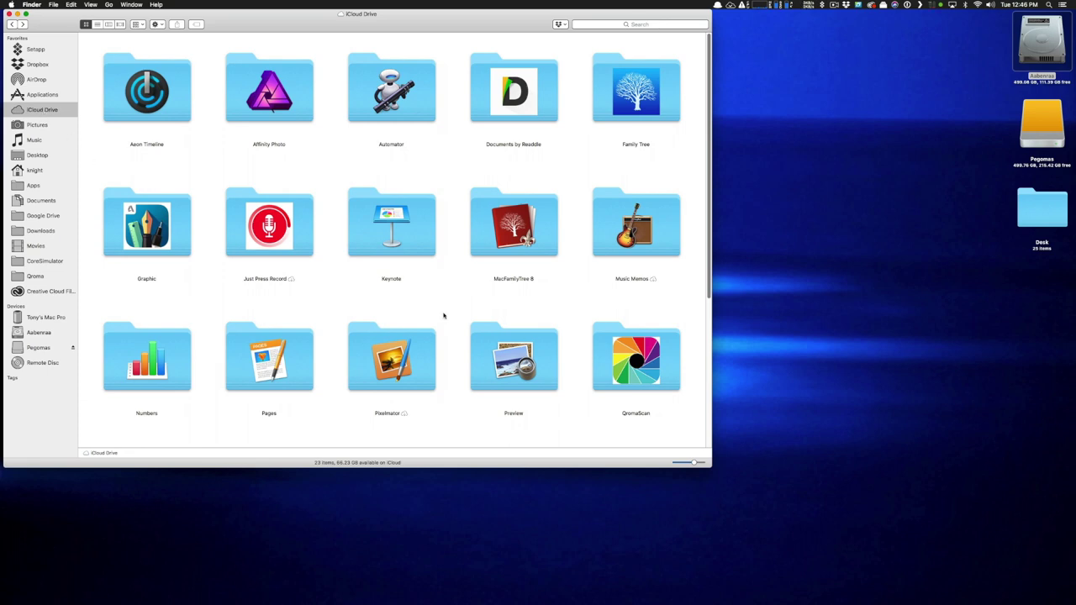
double_click(652, 365)
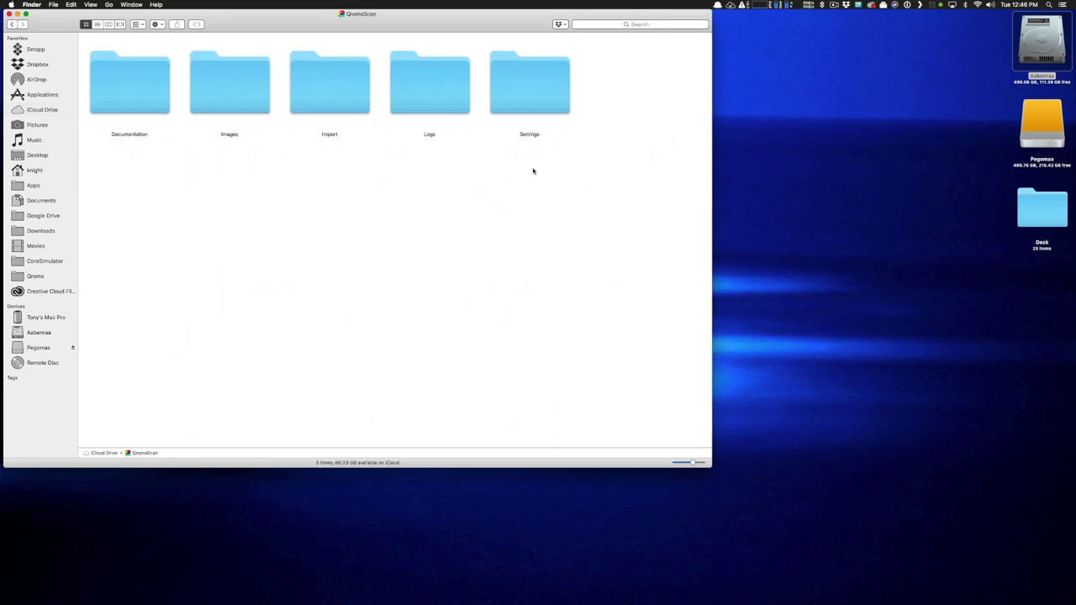
double_click(527, 76)
double_click(140, 108)
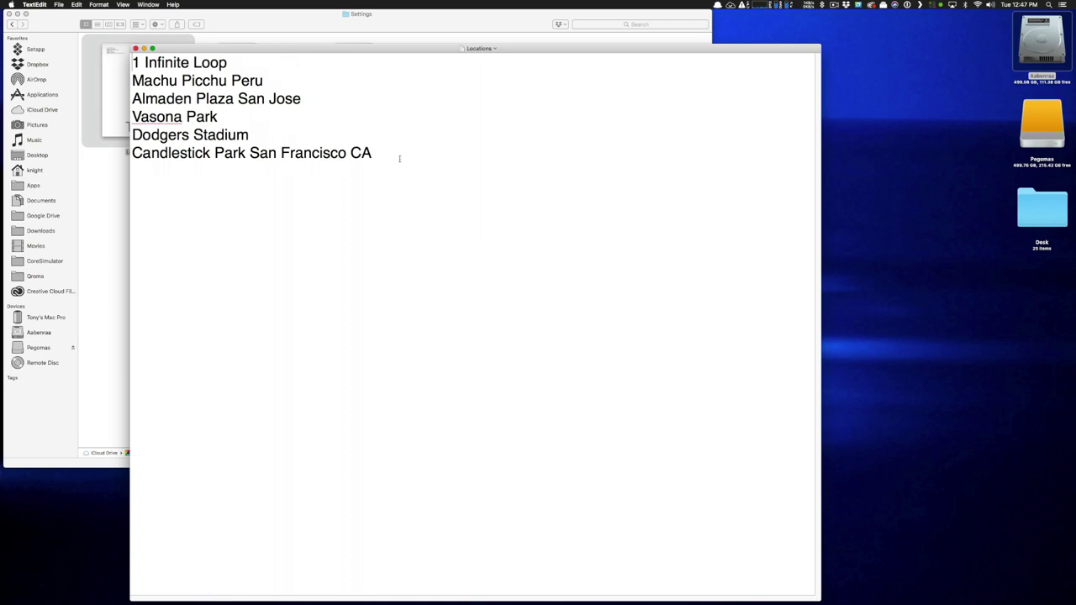
Paste a San Jose street address as the seventh location, select the Almaden Plaza line, and launch Maps
key("Return")
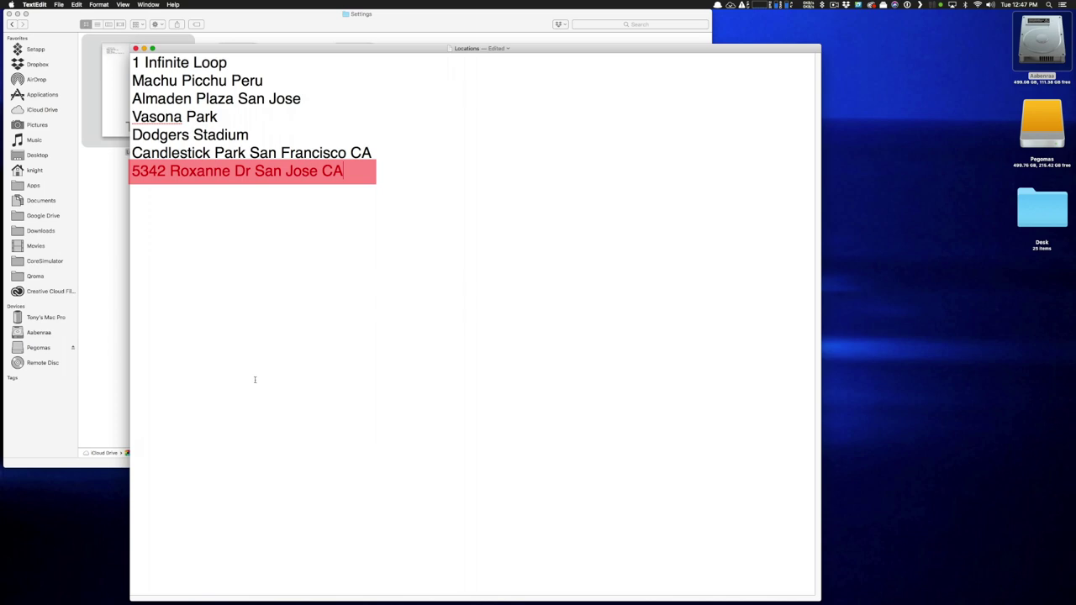
left_click_drag(304, 99, 132, 100)
key("super+c")
key("alt+space")
type("maps")
key("Return")
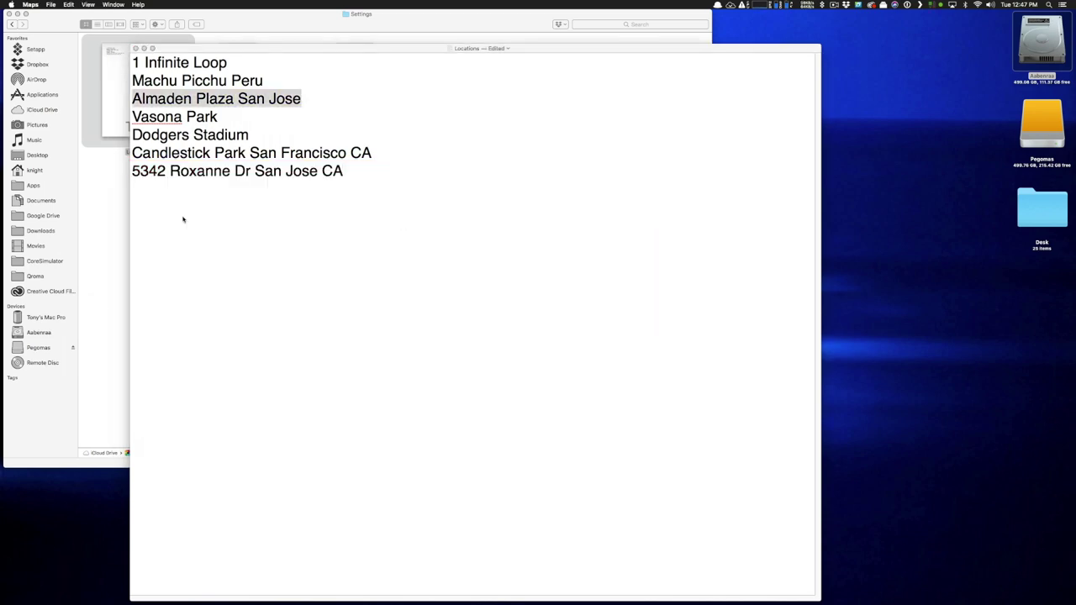
Search Maps for Almaden Plaza San Jose to confirm it exists, then hide Maps
key("super+v")
key("Return")
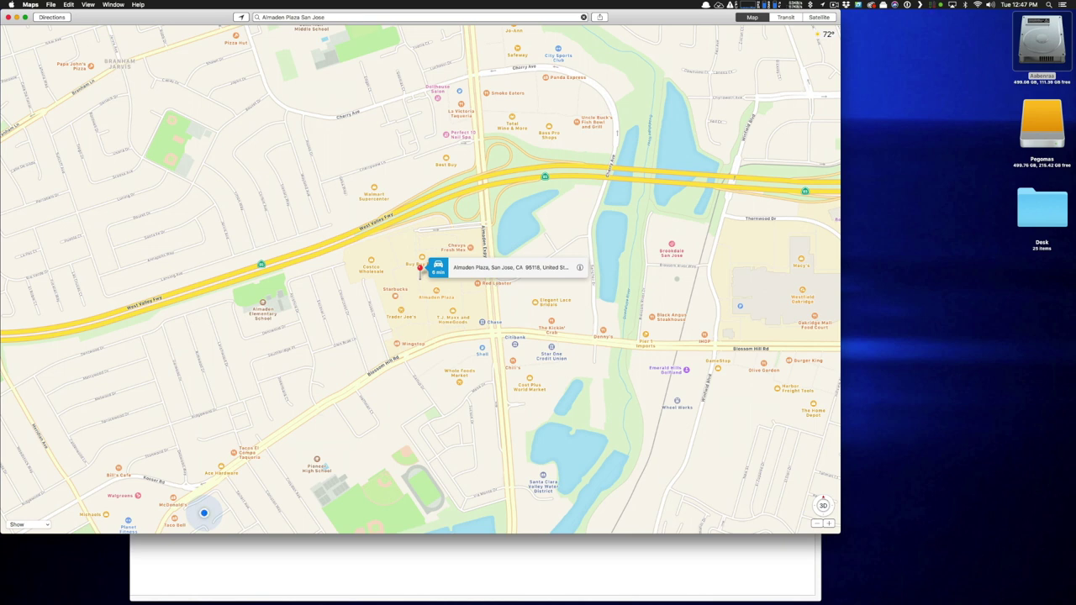
key("super+h")
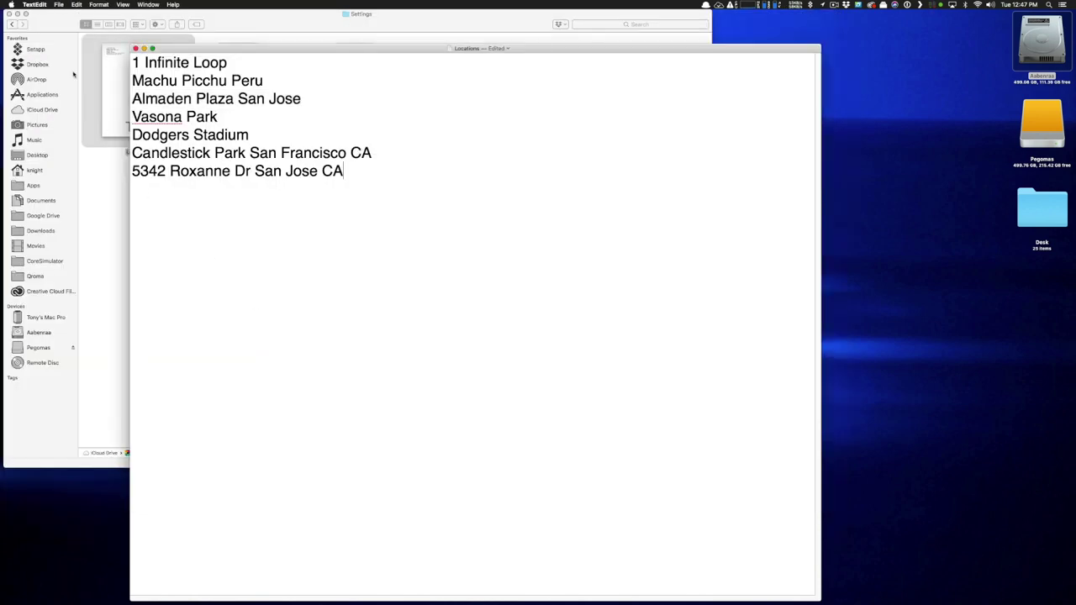
Save the seven-entry Locations list and close its TextEdit window
left_click(57, 5)
mouse_move(61, 32)
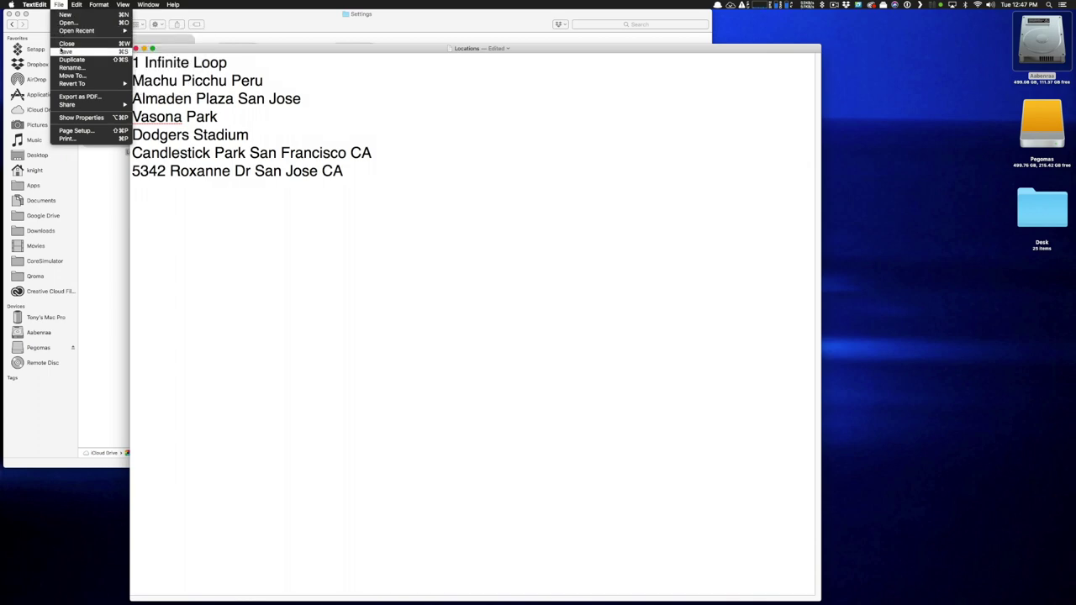
left_click(62, 52)
left_click(134, 48)
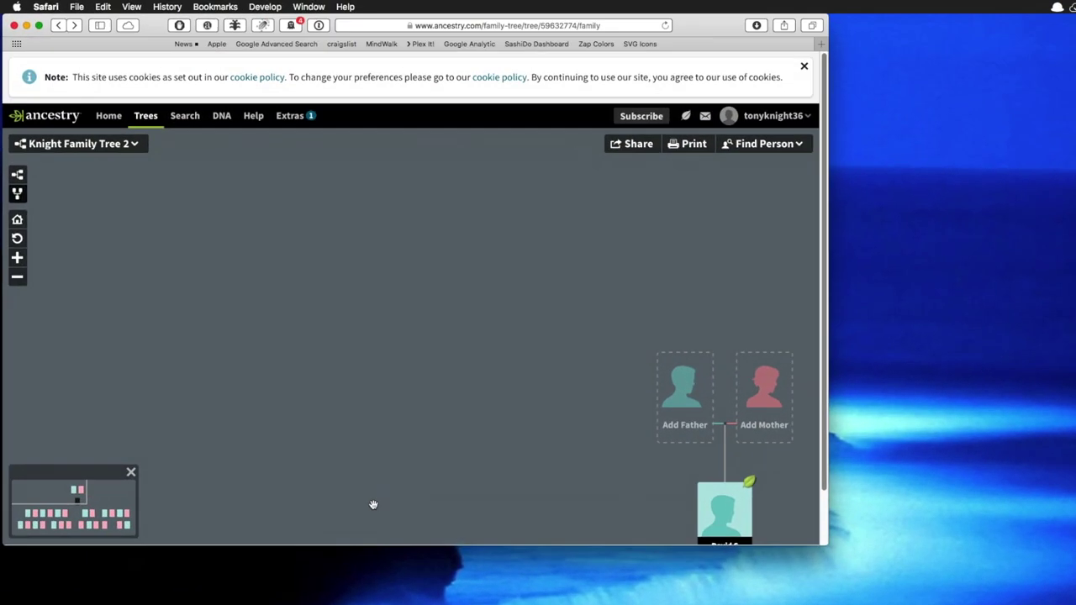
Export Knight Family Tree 2 as GEDCOM from Tree Settings and attach Knight_Family_Tree.ged to a new message
left_click(131, 144)
left_click(96, 259)
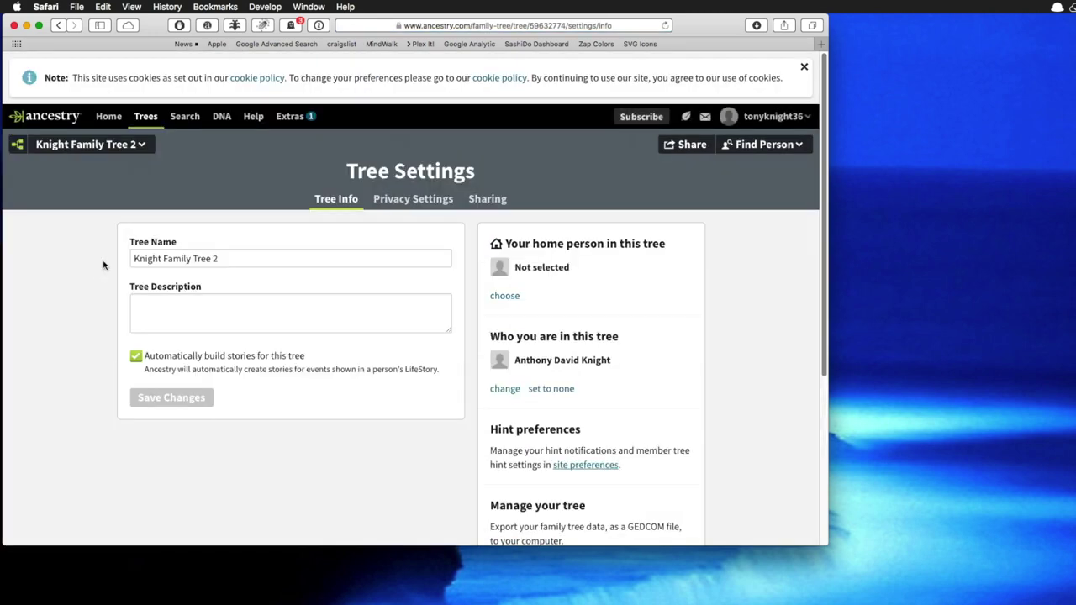
scroll(640, 294, "down", 5)
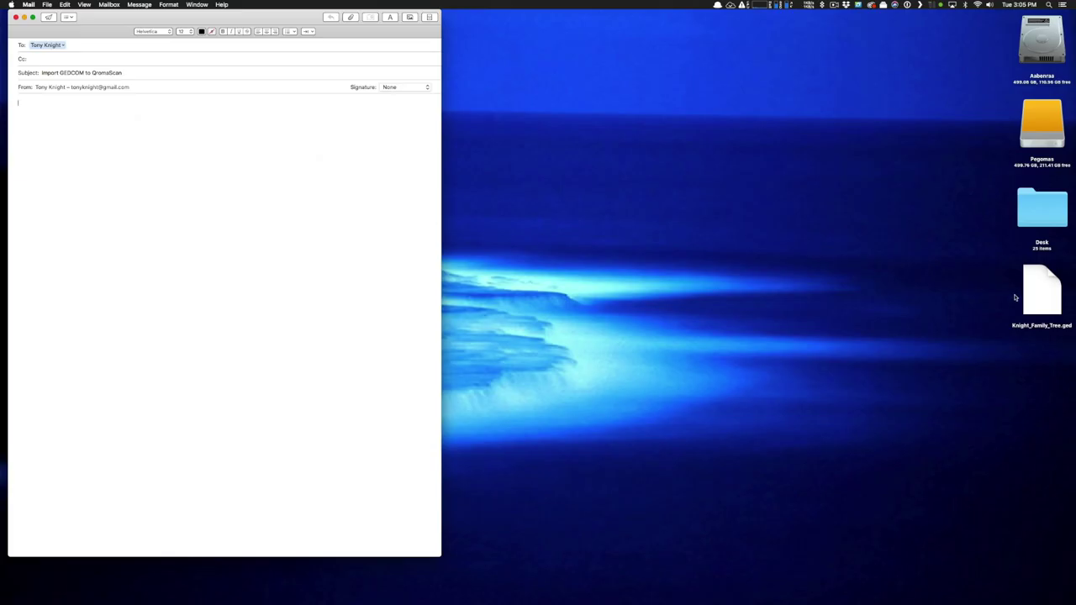
left_click_drag(1021, 296, 44, 126)
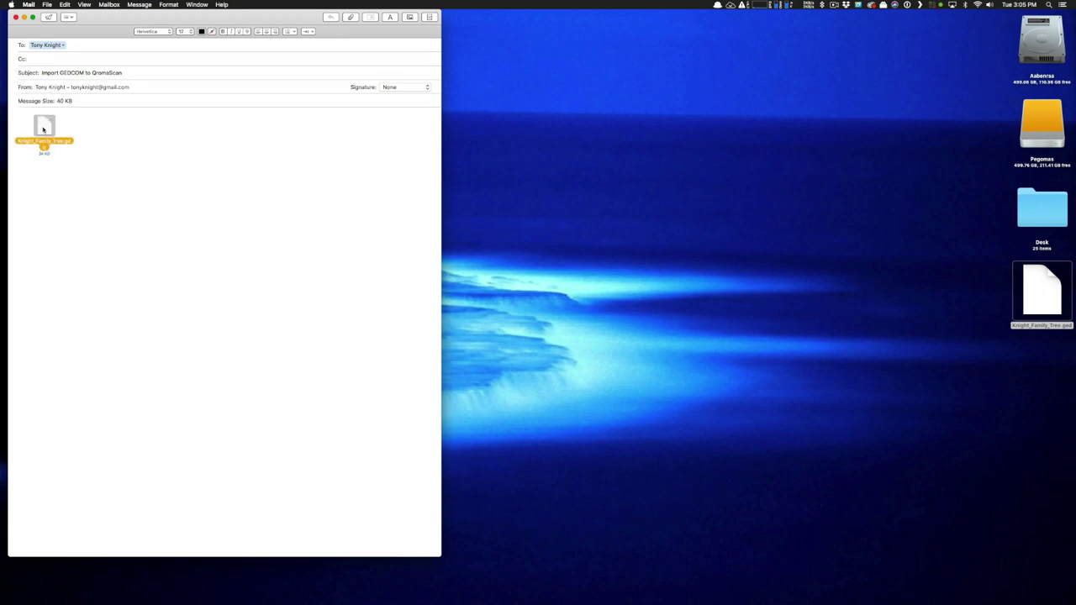
Send the 'import GEDCOM to QromaScan' email with Knight_Family_Tree.ged attached
left_click(49, 17)
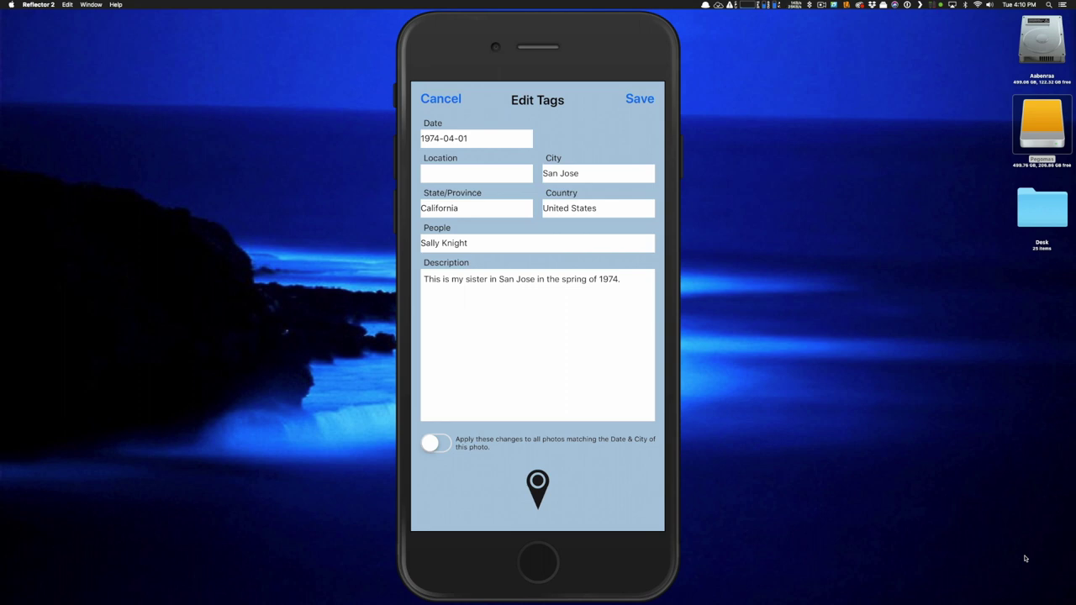
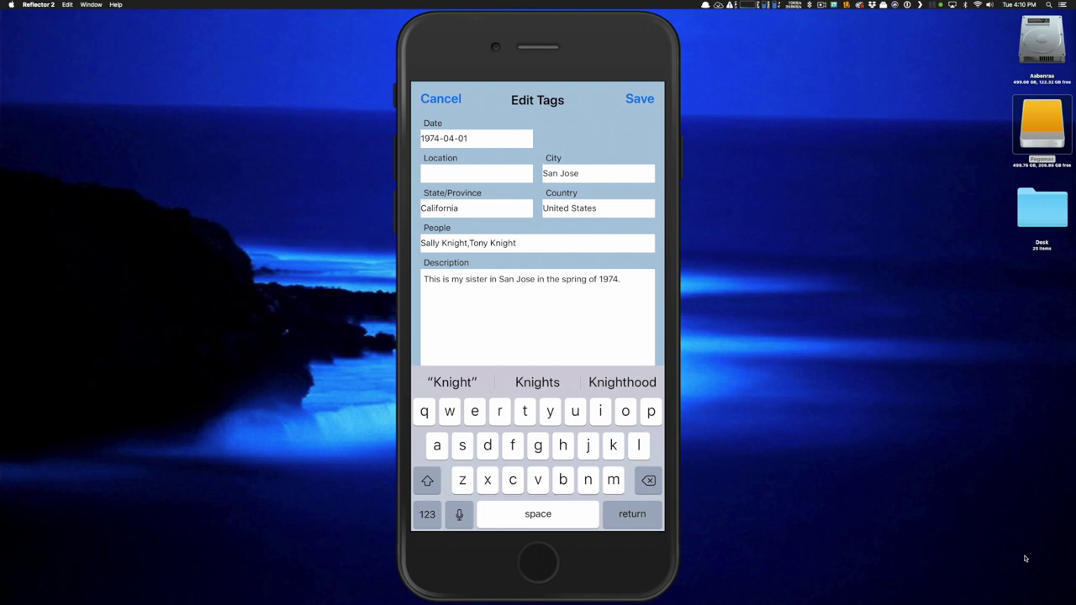
Append a comma and the second person's full name to the photo's People tags
scroll(538, 235, "down", 5)
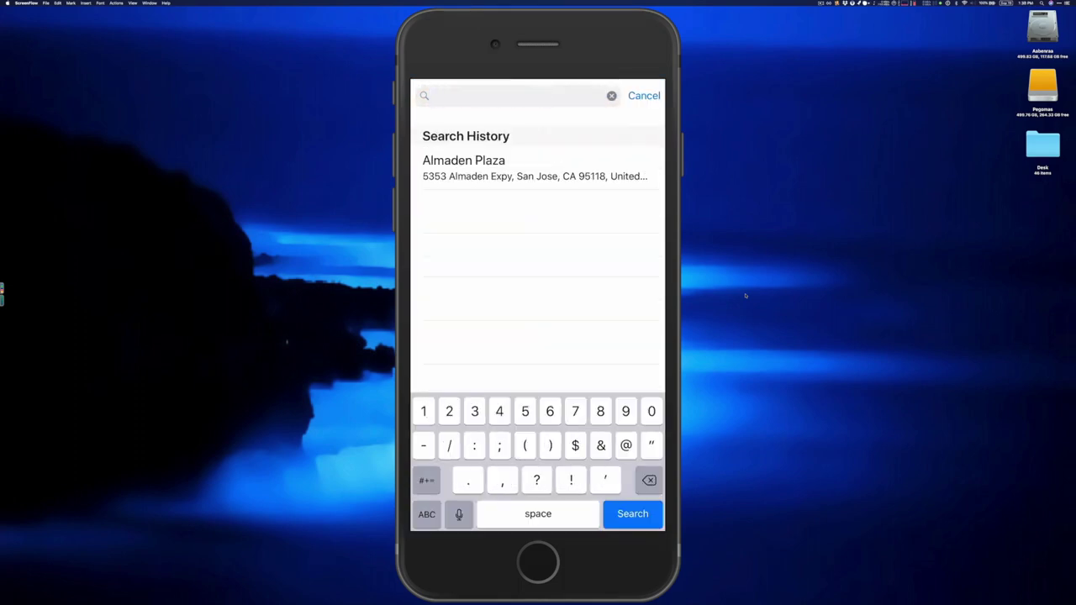
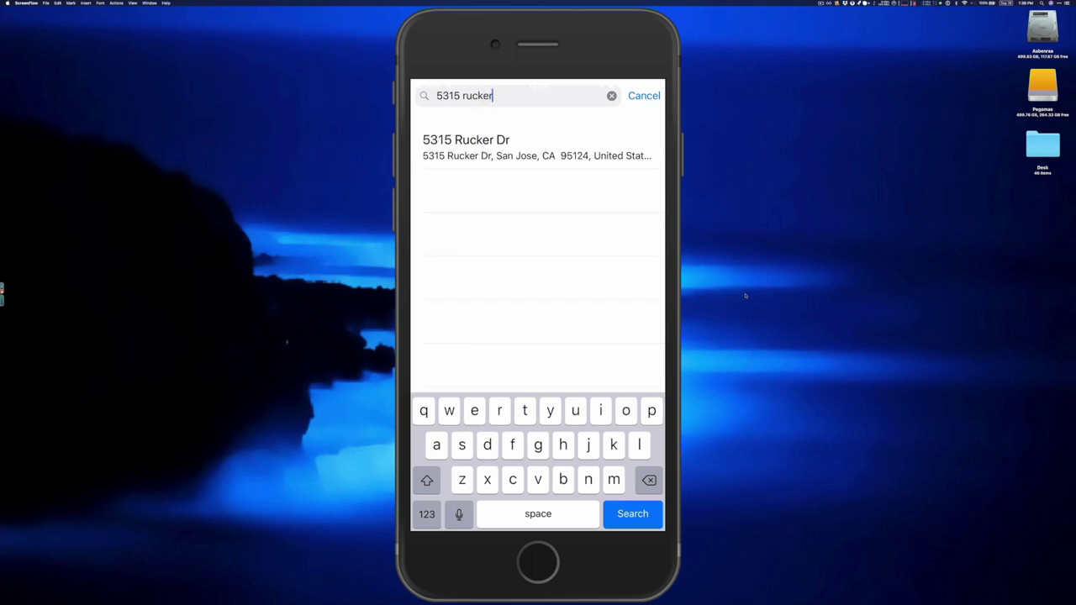
key("Return")
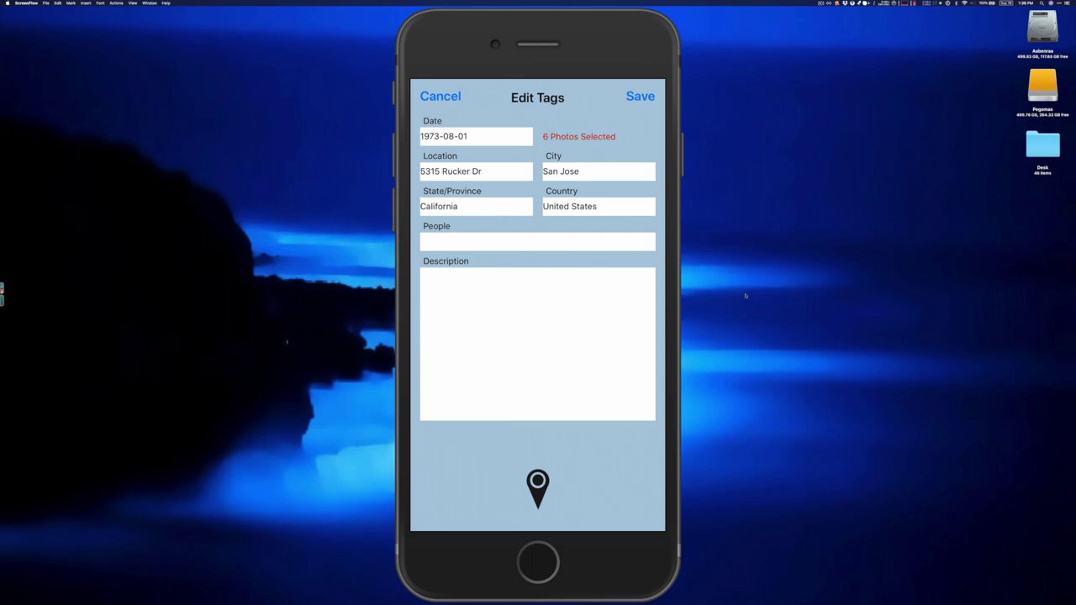
left_click(538, 336)
left_click(459, 514)
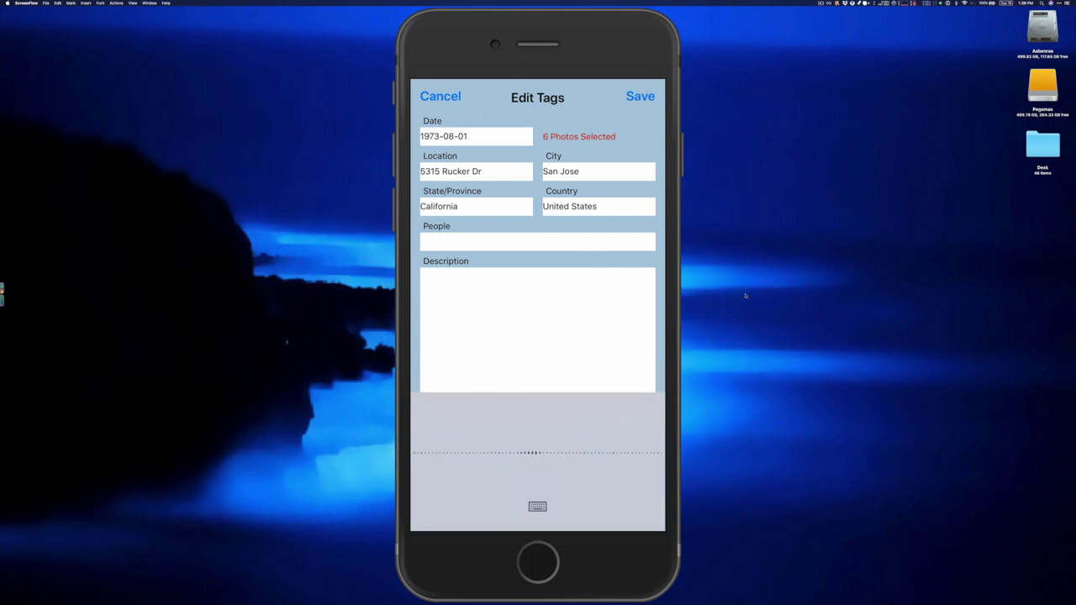
Correct 'Tucker' to 'Rucker' in the description and save the tags for the six photos
left_click(578, 277)
key("BackSpace")
type("Rucker Drive")
left_click(522, 324)
left_click(640, 96)
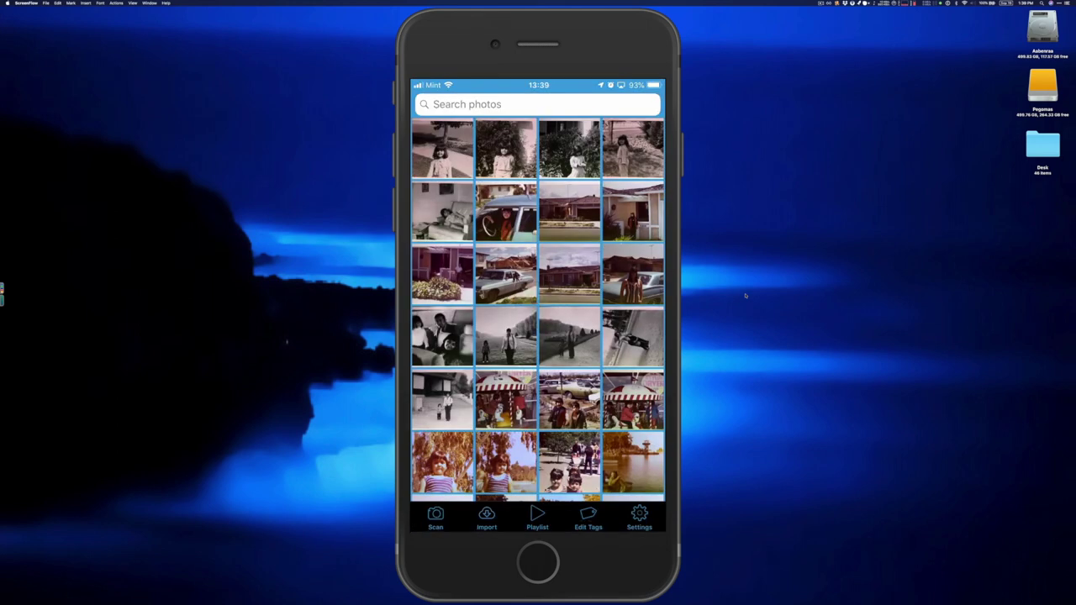
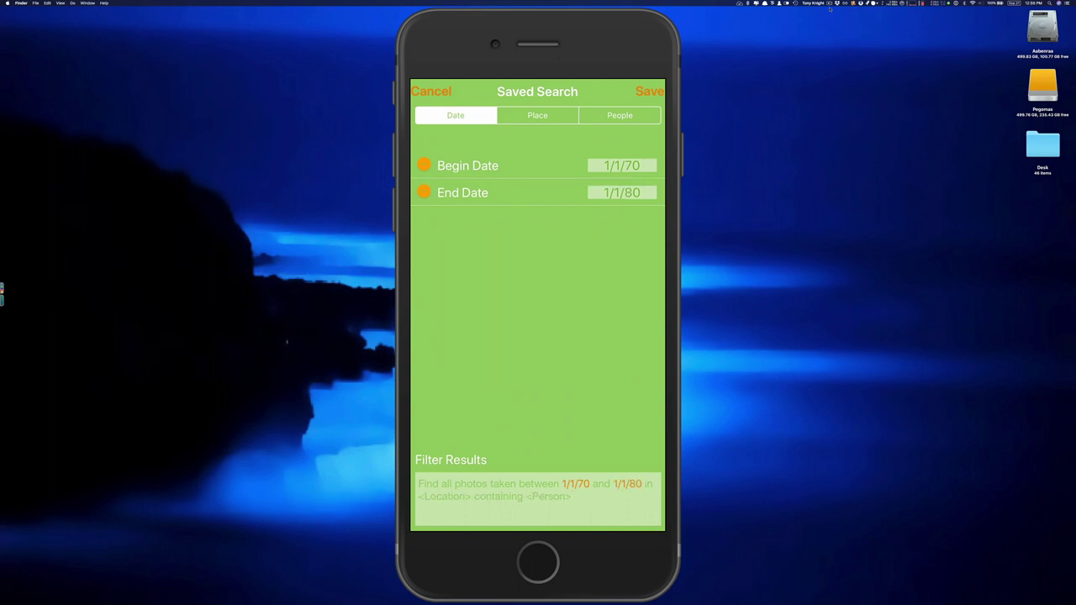
Add both siblings from the People list to the 1970s search and save it as 'siblings 70s'
left_click(619, 115)
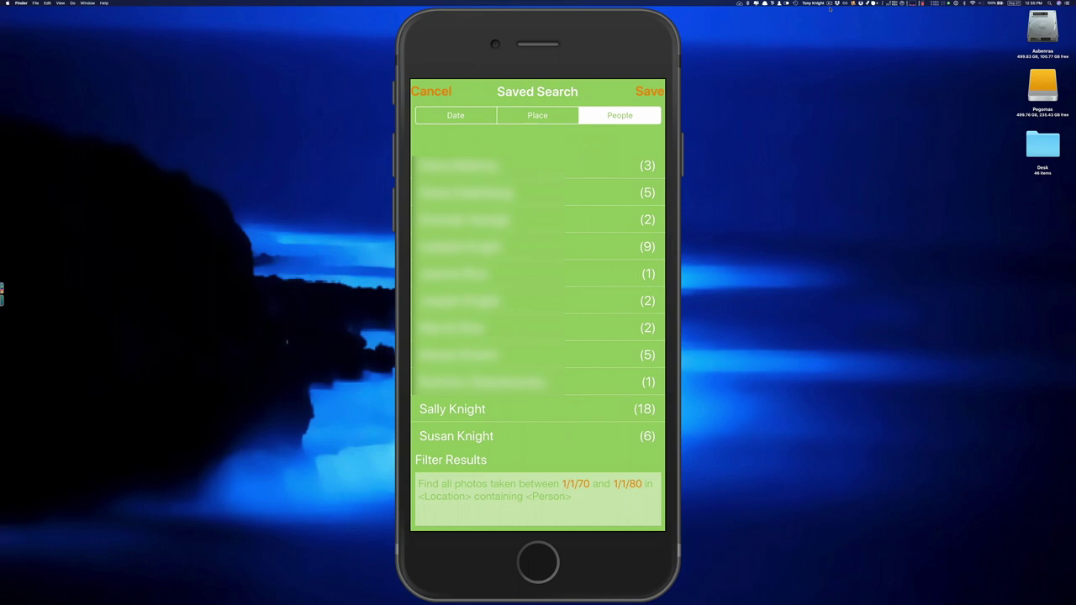
left_click_drag(589, 409, 513, 408)
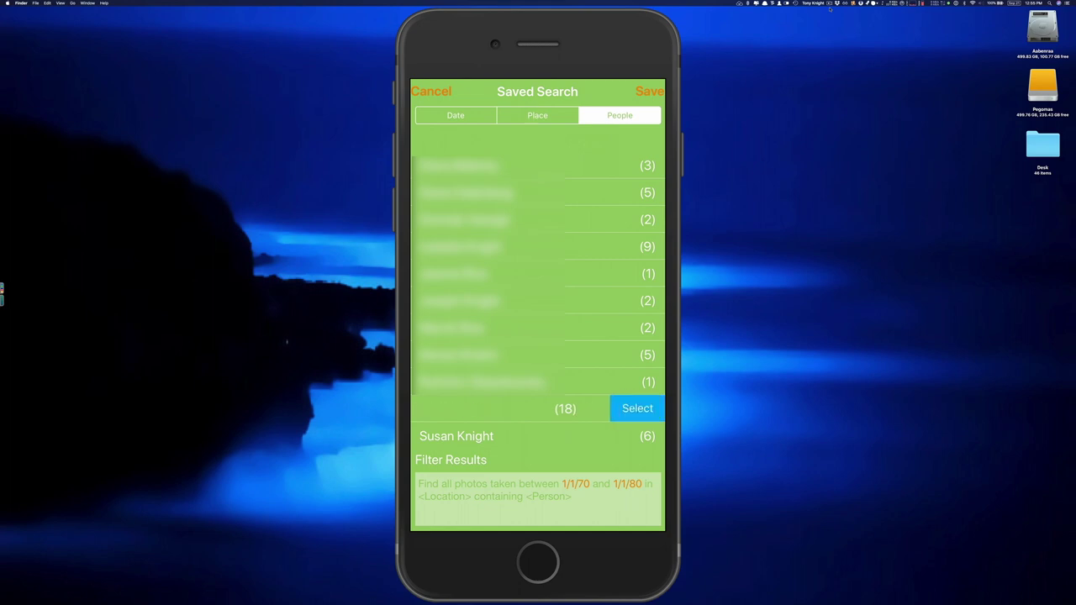
left_click(509, 409)
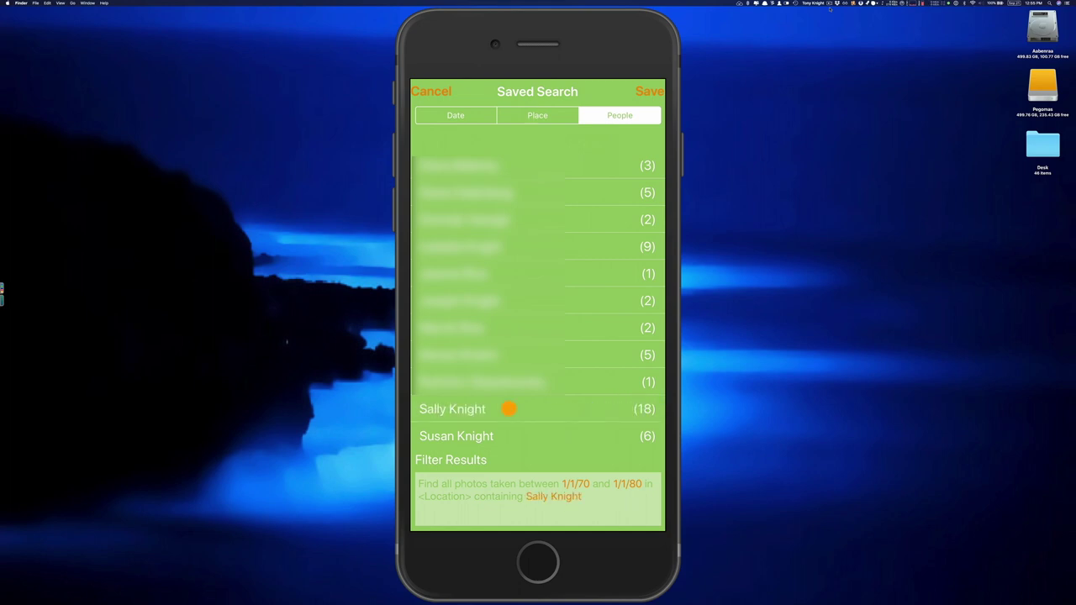
scroll(509, 409, "down", 3)
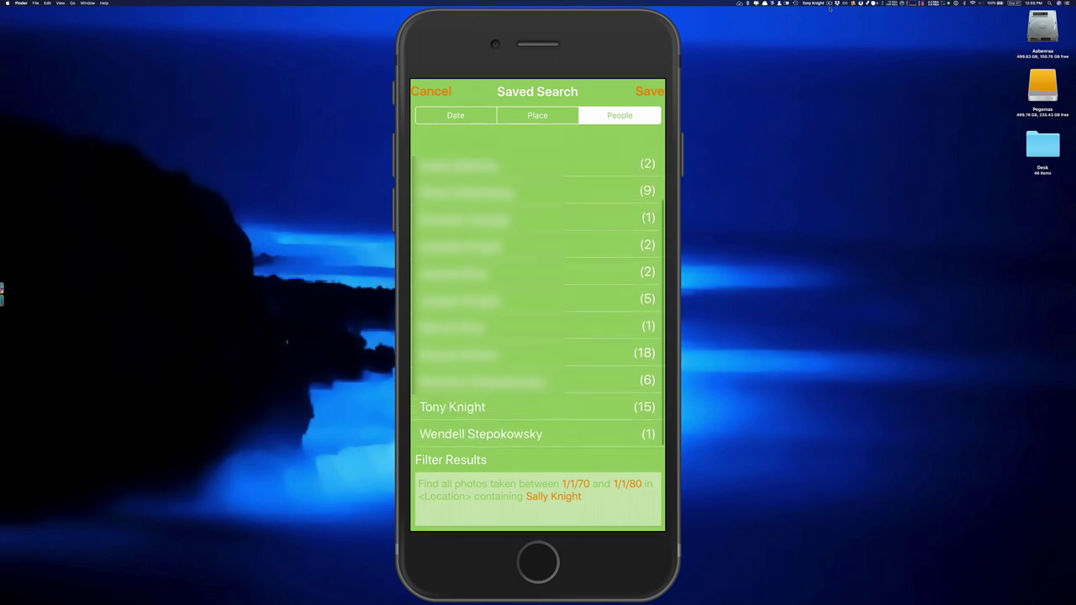
left_click_drag(589, 407, 513, 407)
left_click(509, 407)
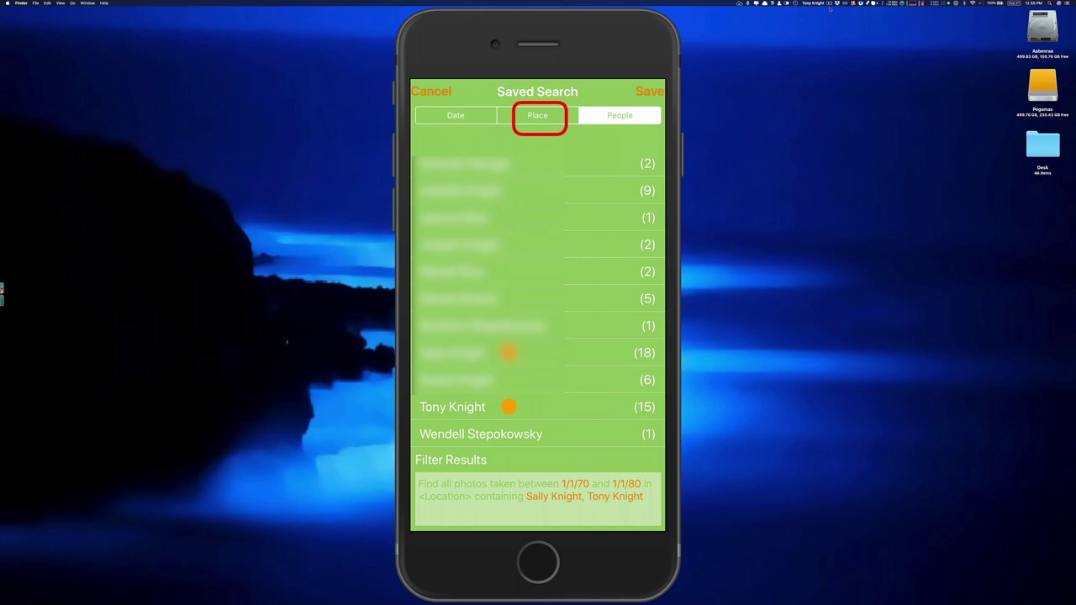
type("siblings ")
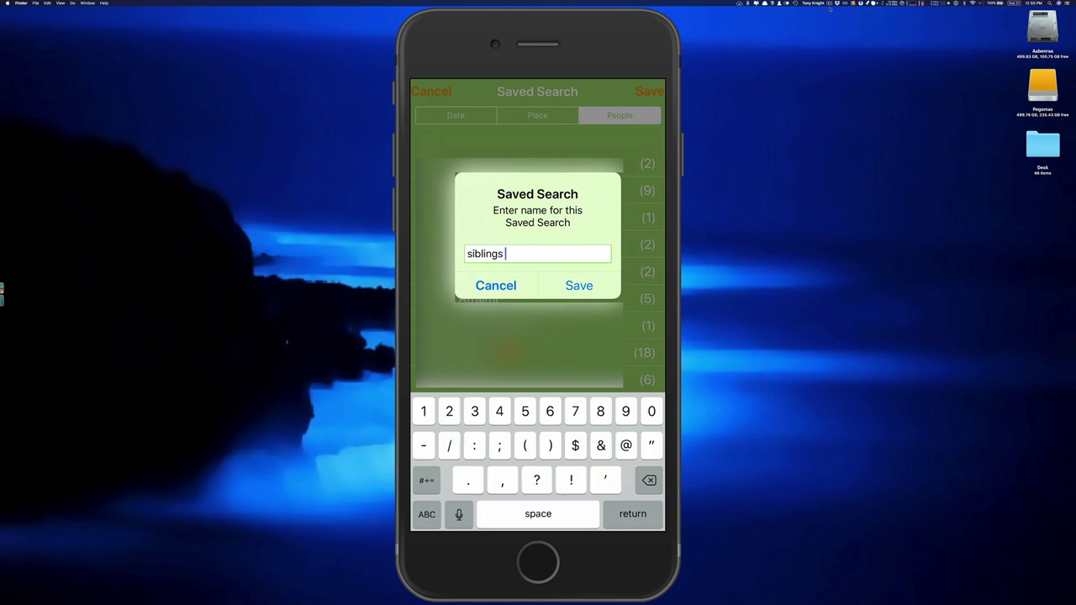
type("70s")
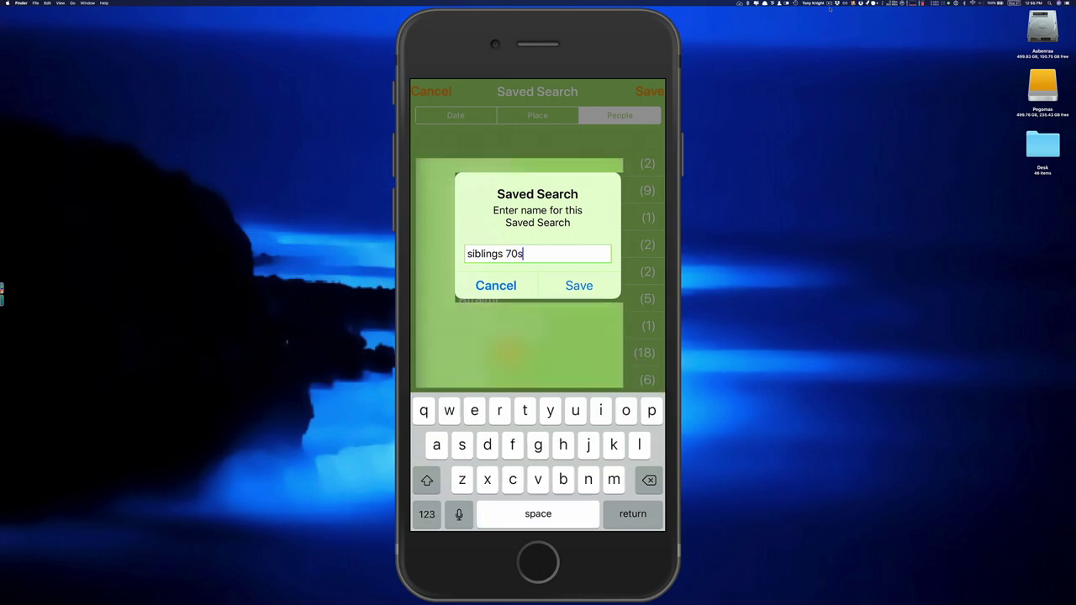
key("Return")
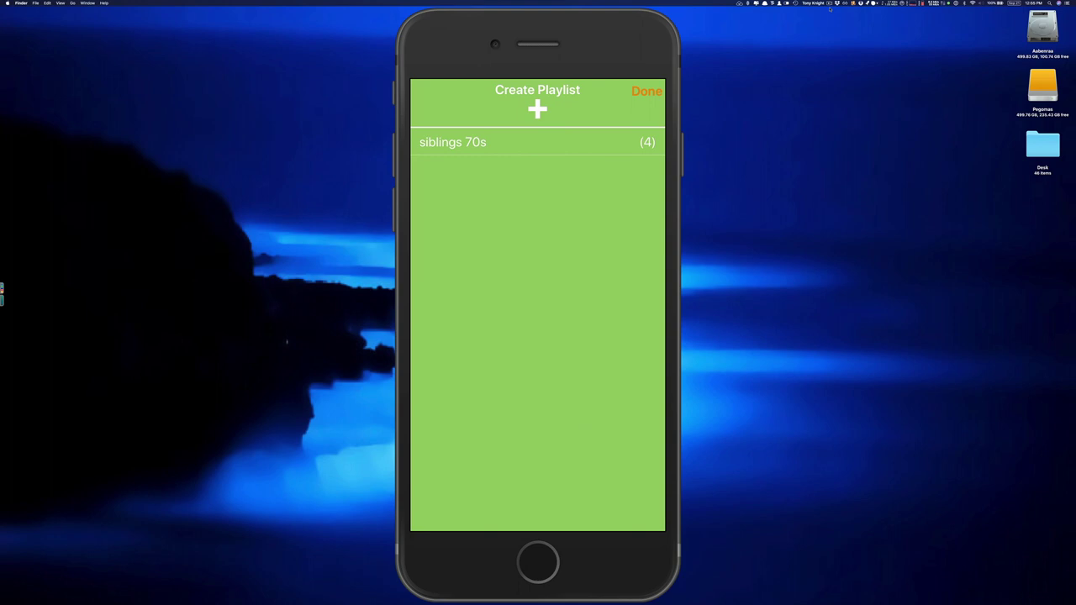
Open the 'siblings 70s' playlist and start the slideshow from its first photo full-screen
left_click(454, 142)
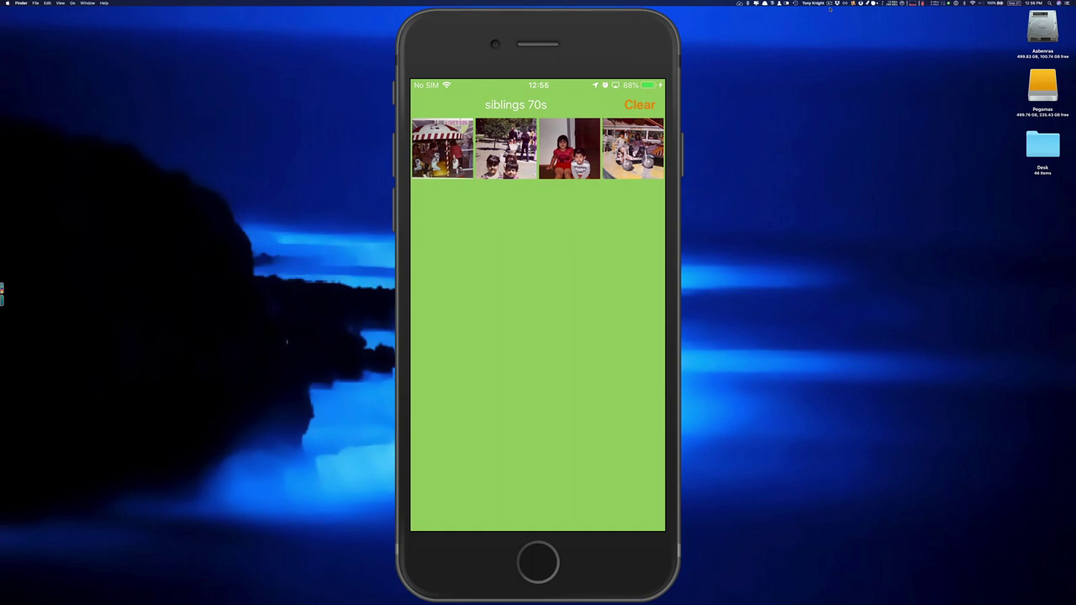
left_click(443, 148)
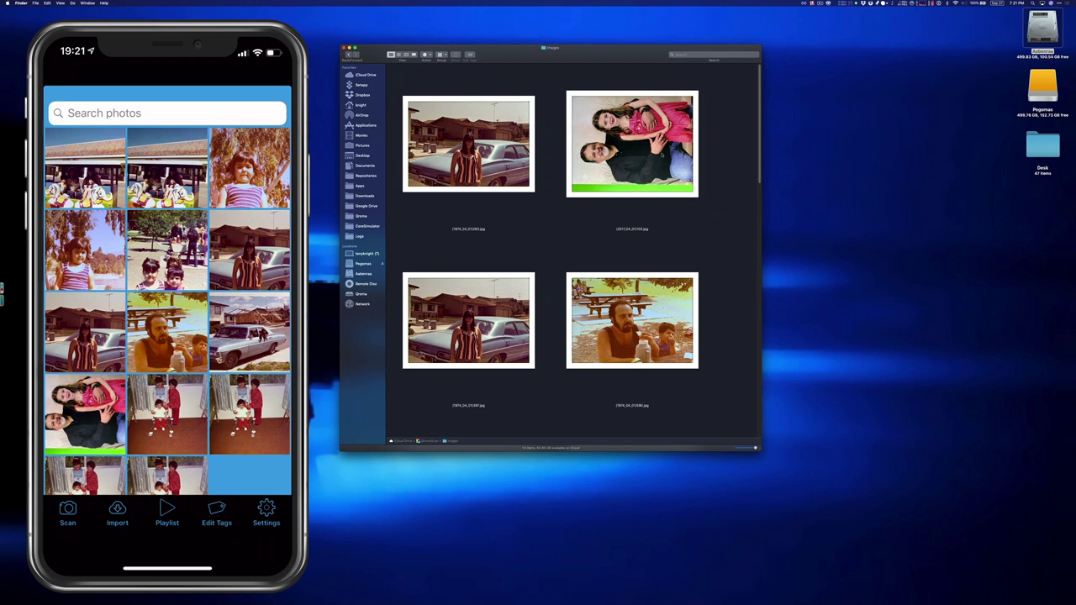
Rotate the sideways man-and-girl photo upright in Preview and drag another scan onto the desktop
double_click(632, 144)
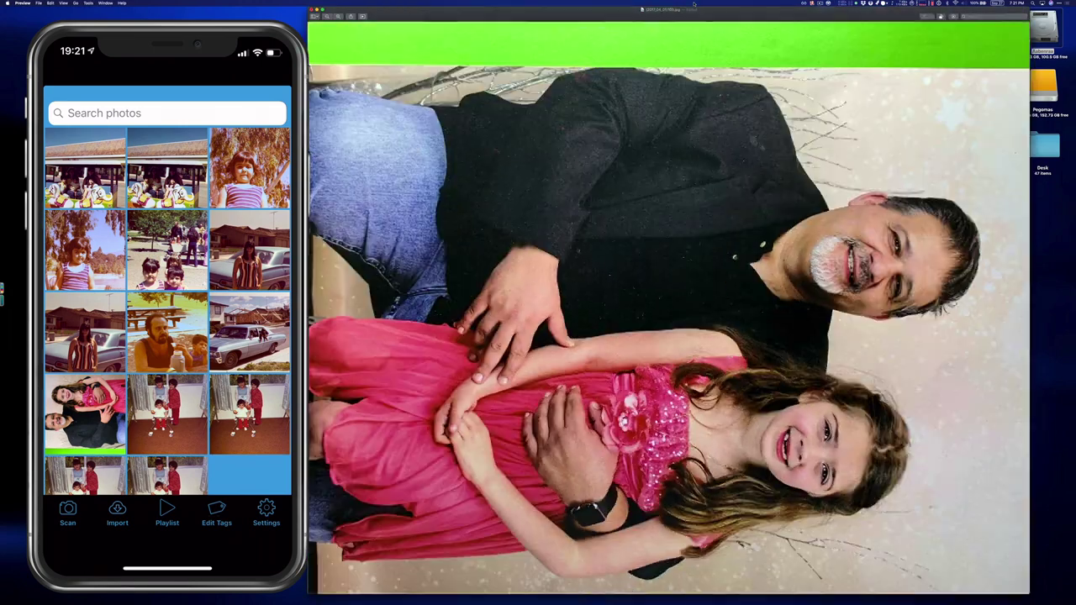
key("super+l")
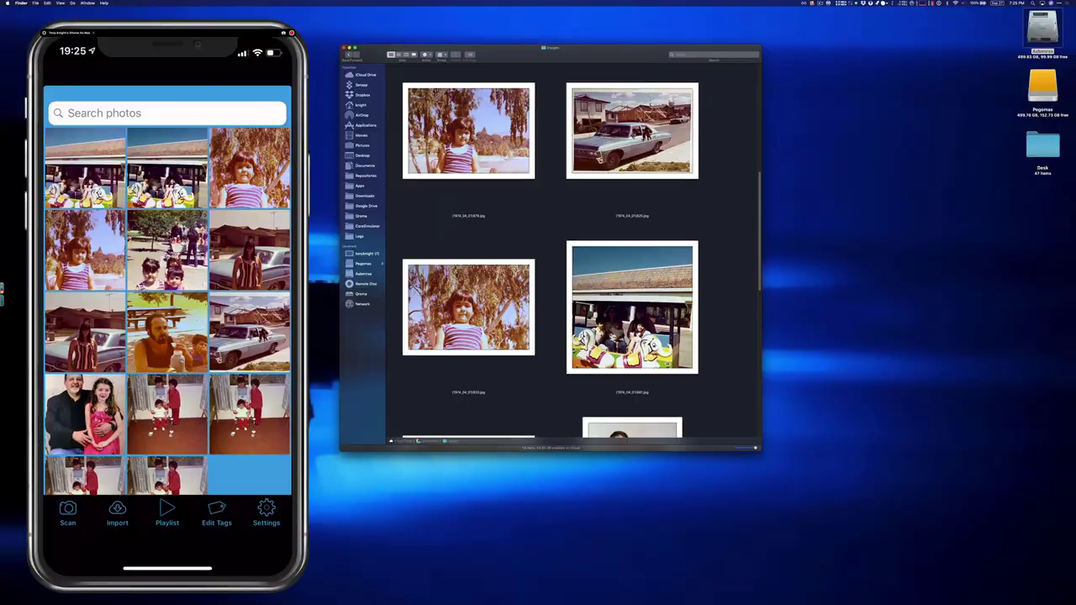
left_click_drag(469, 130, 557, 581)
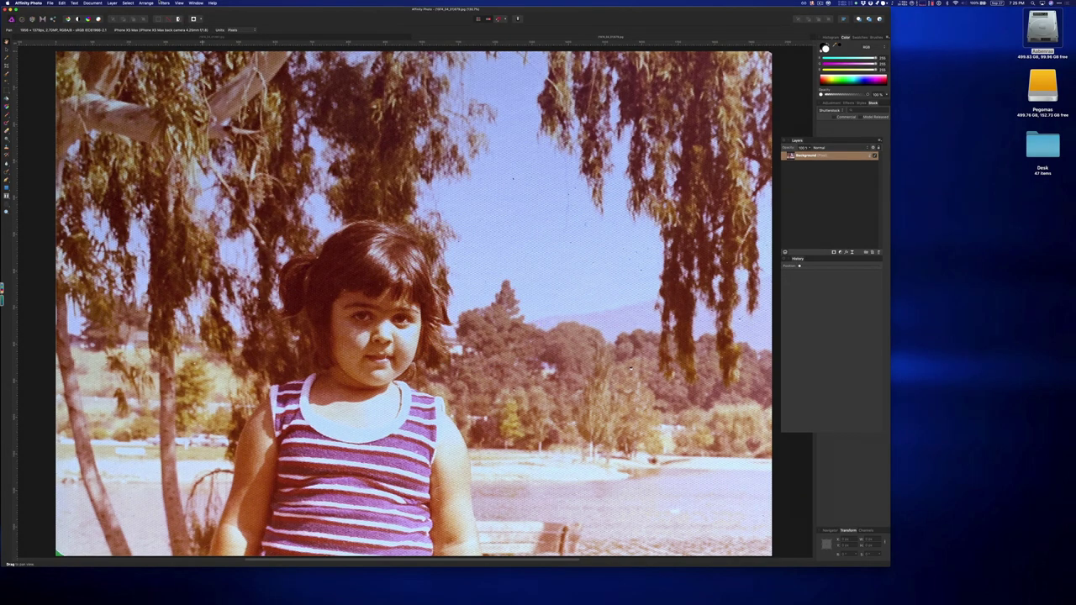
Apply Colors > Auto Levels to the girl's photo to remove its reddish cast
left_click(164, 4)
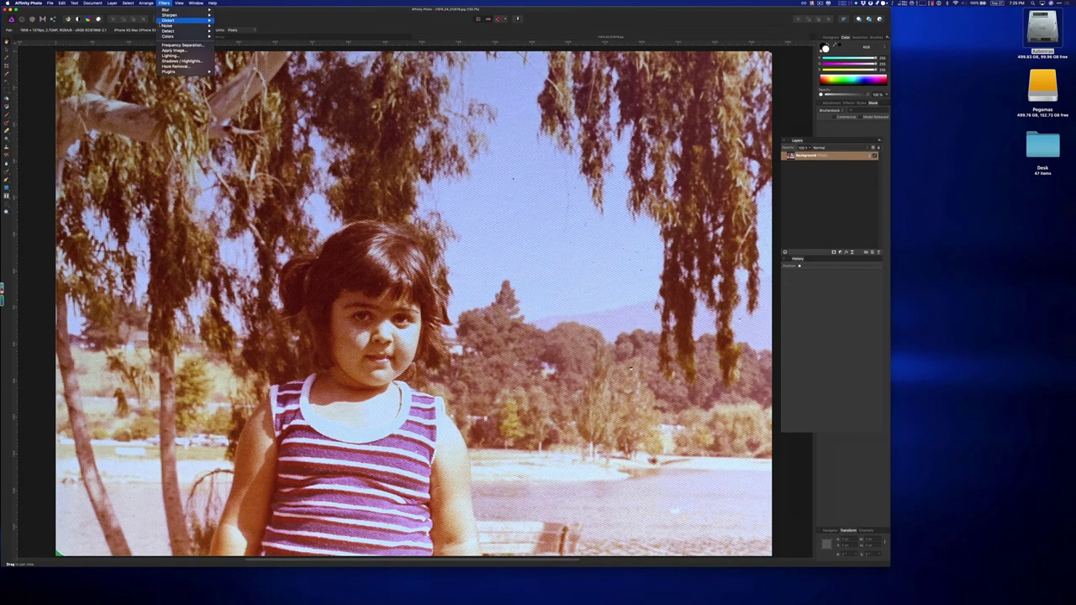
mouse_move(172, 36)
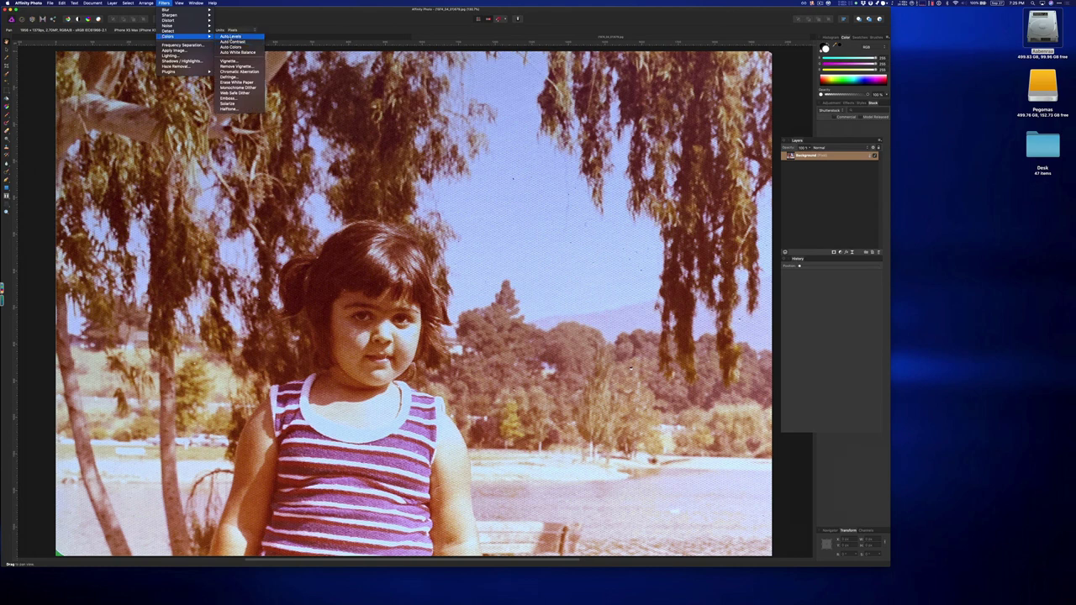
left_click(229, 37)
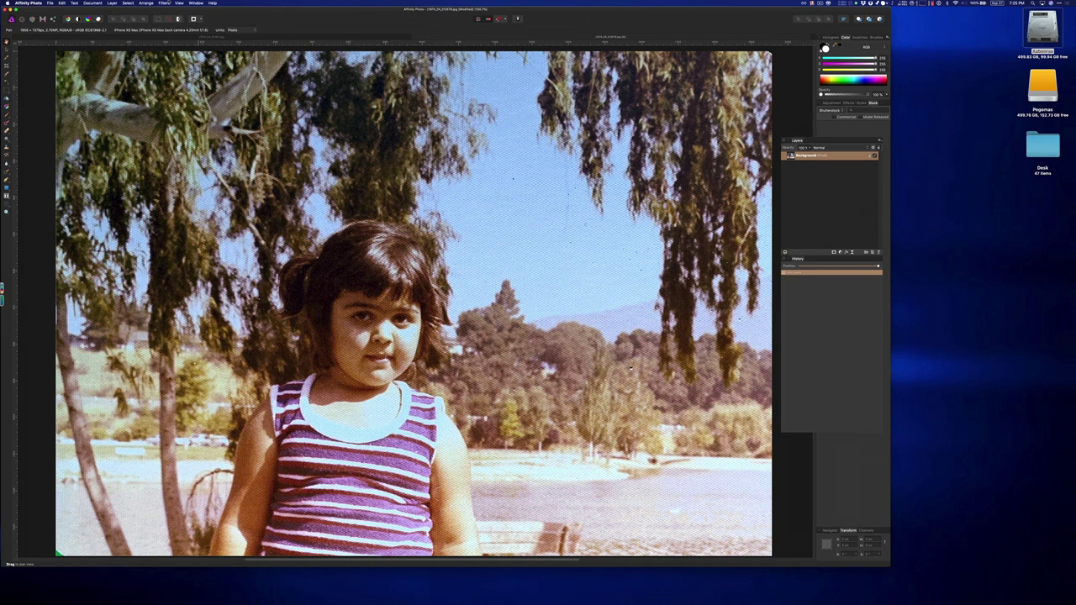
Apply FFT Denoise with eight bright spectrum peaks masked to clear the halftone dots
left_click(165, 3)
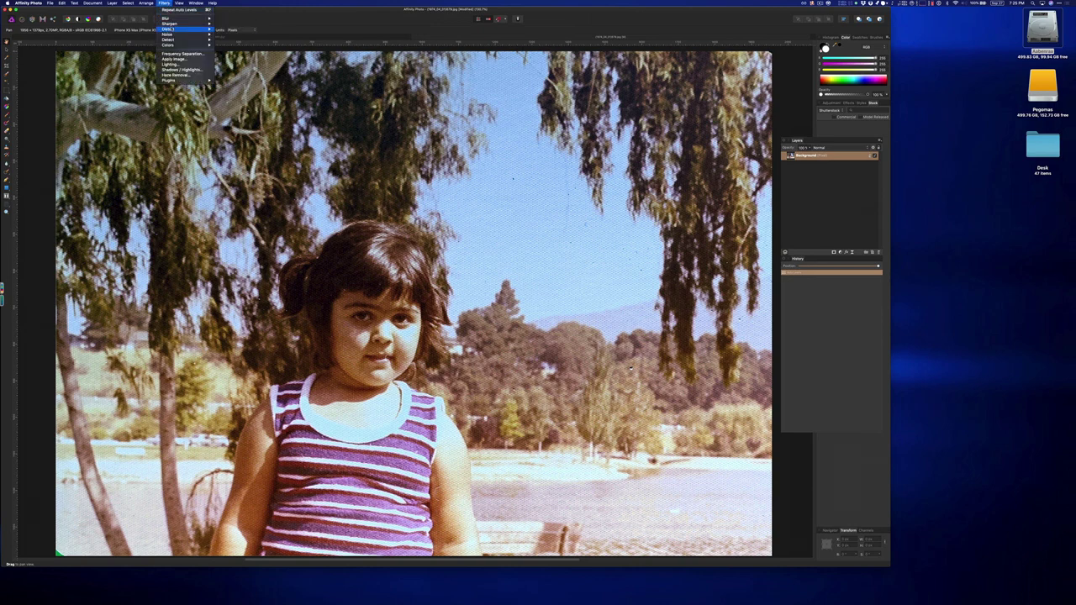
mouse_move(169, 34)
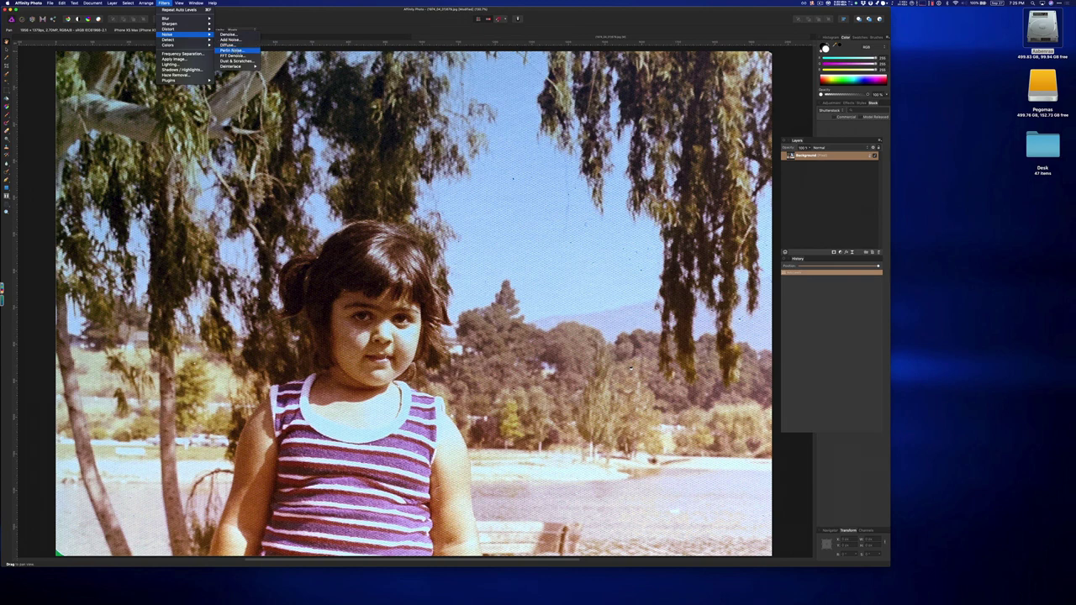
left_click(231, 56)
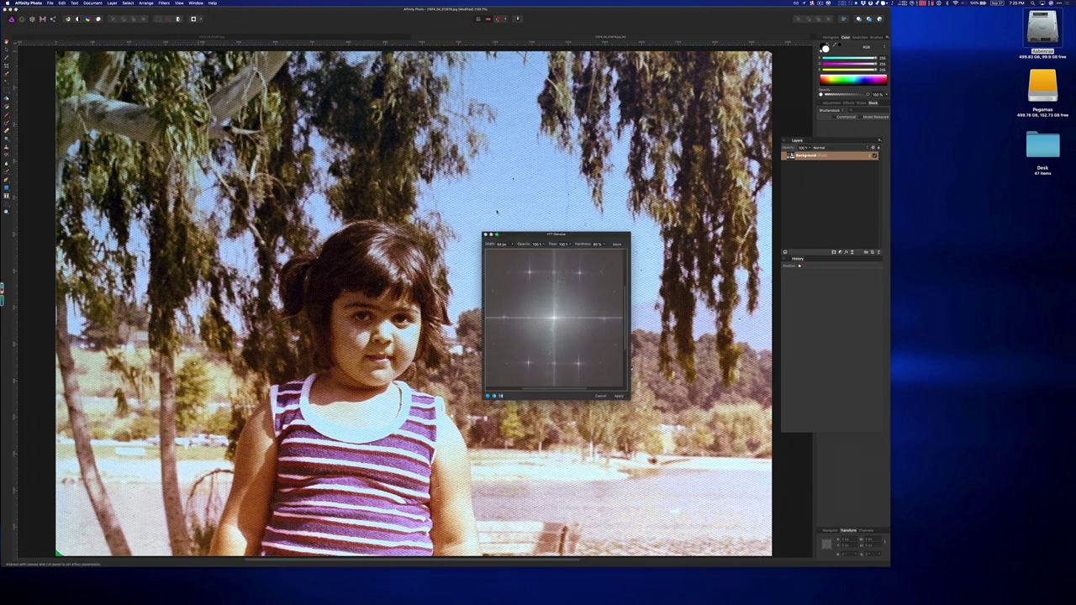
left_click(528, 269)
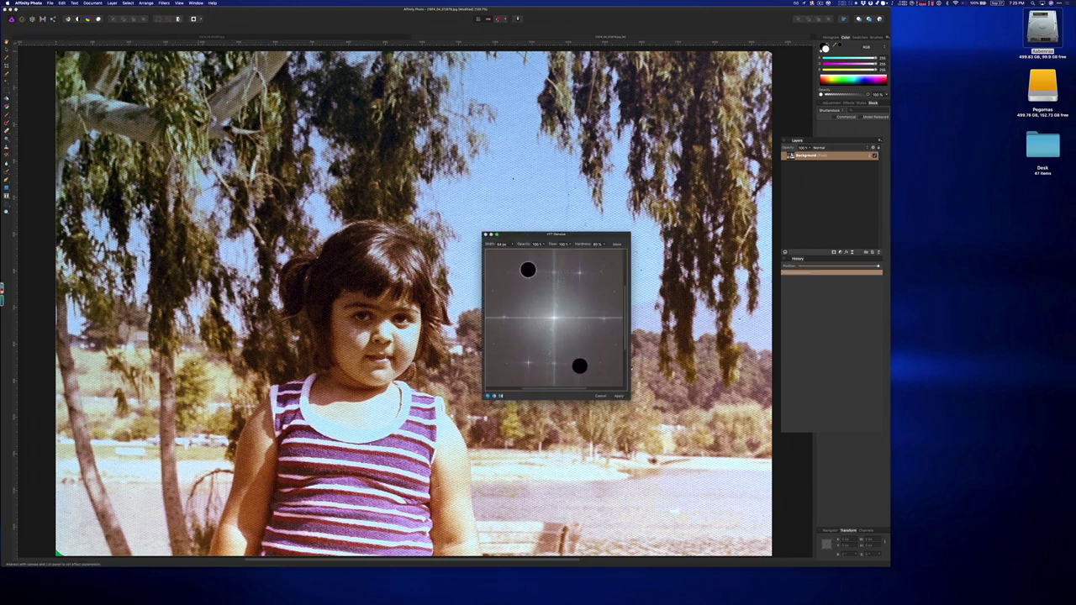
left_click(582, 272)
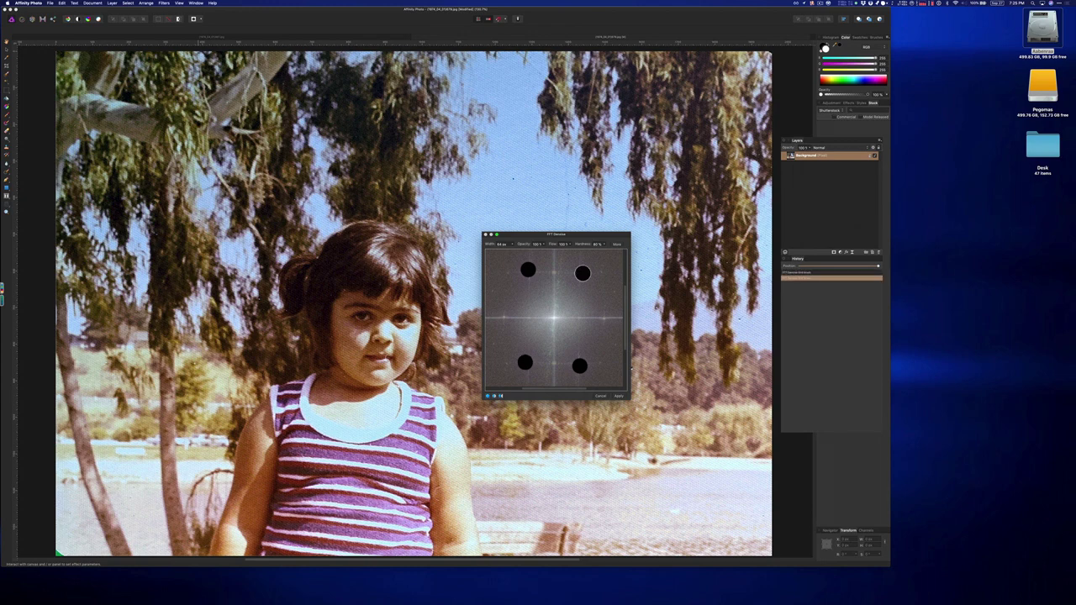
left_click(509, 317)
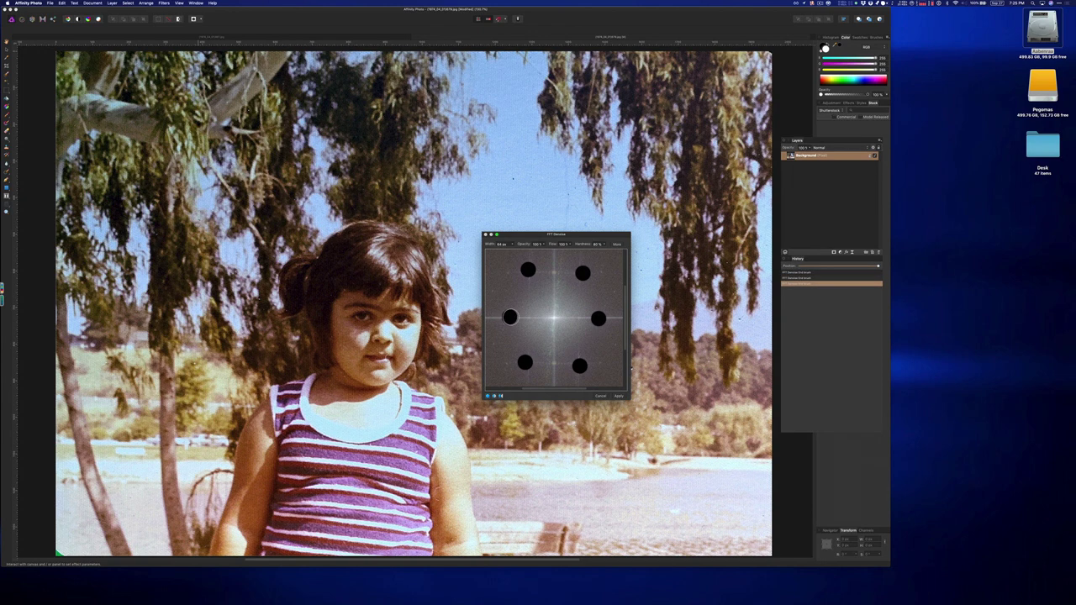
left_click(555, 275)
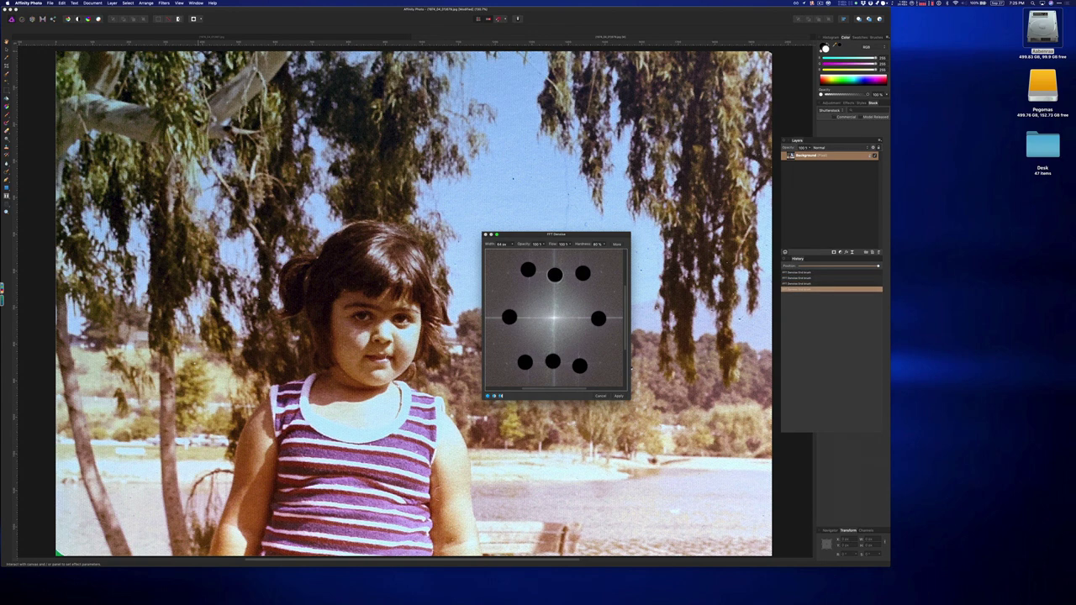
left_click(611, 345)
left_click(615, 292)
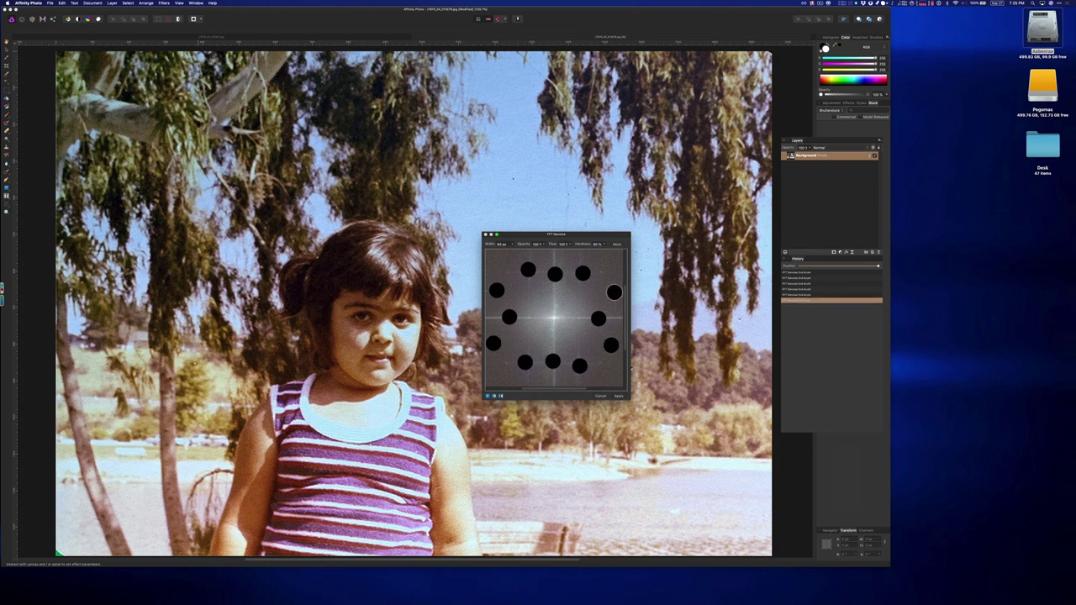
left_click(600, 368)
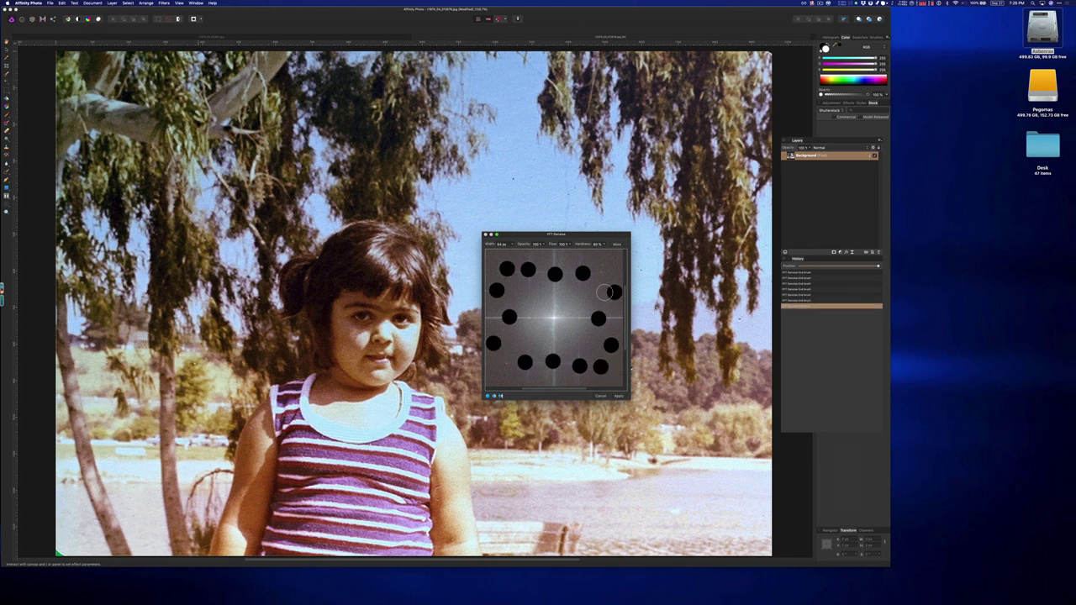
left_click(599, 270)
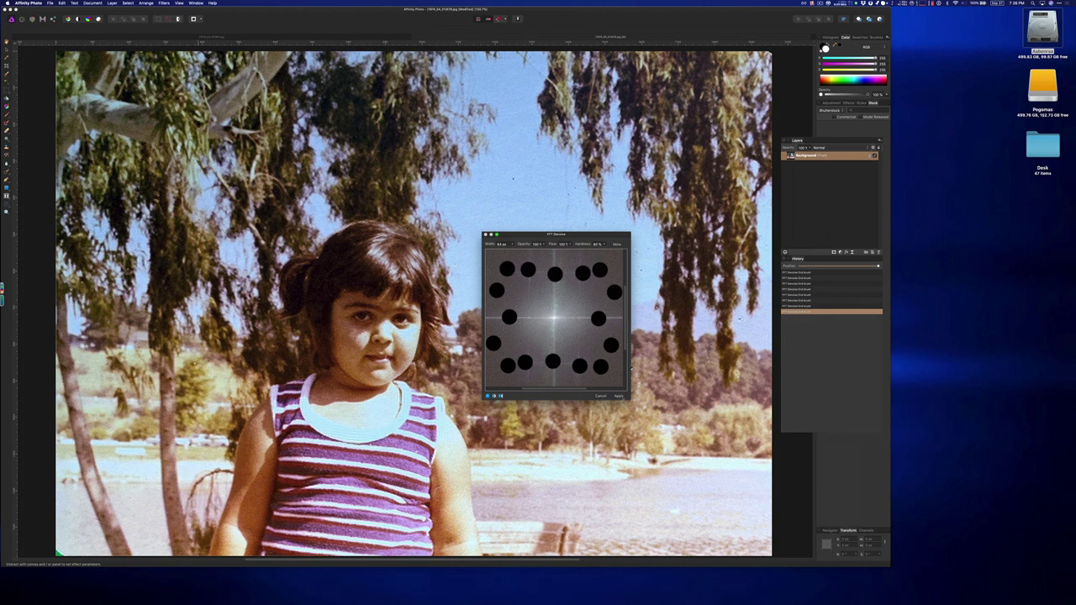
left_click(619, 396)
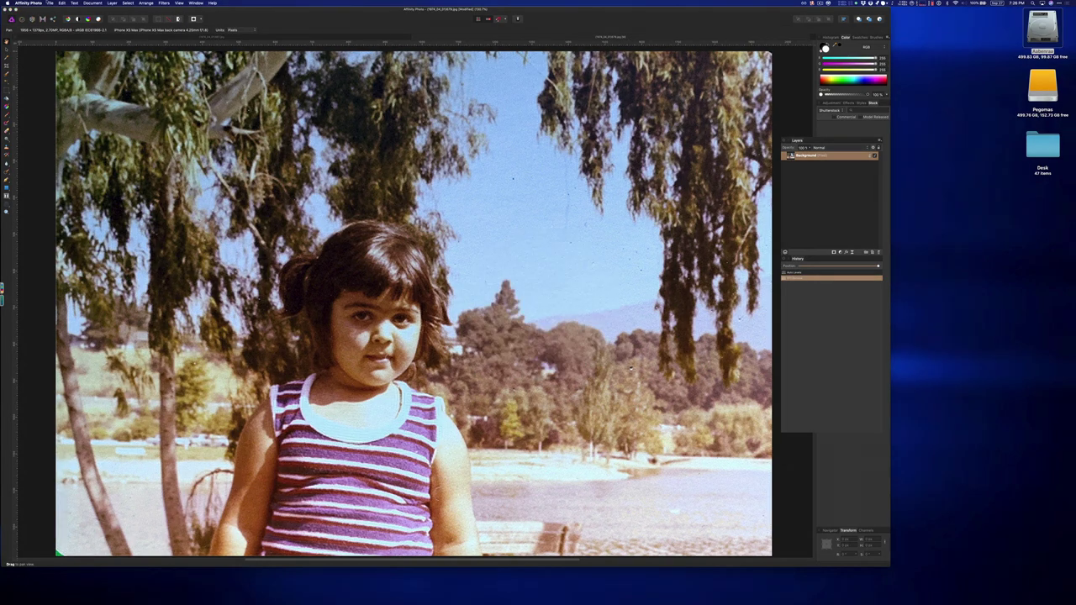
Save the denoised lake photo with File > Save and return to Finder
left_click(49, 2)
left_click(67, 82)
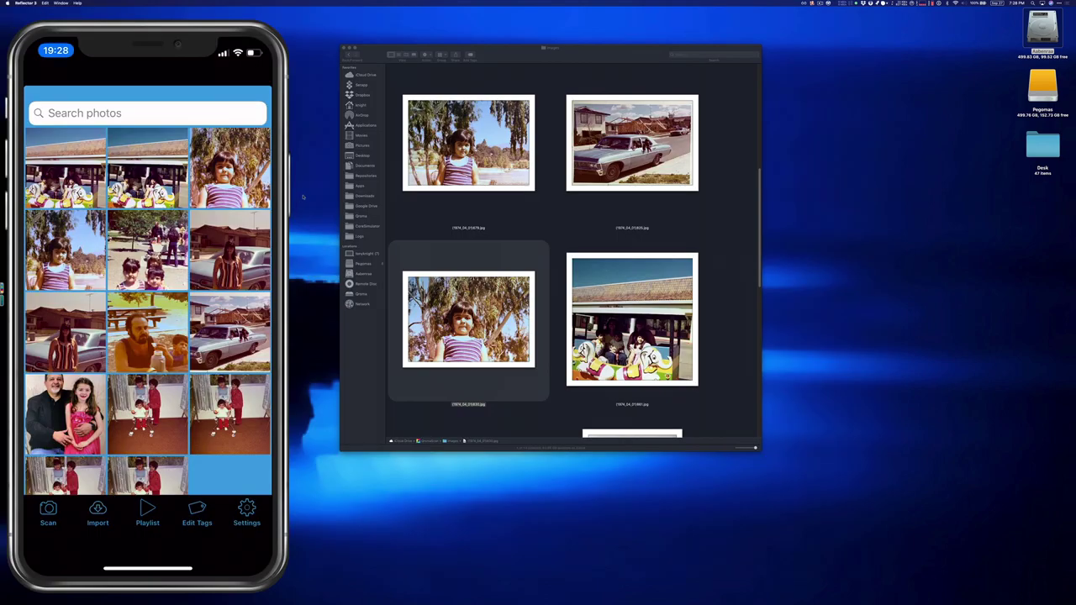
key("super+Tab")
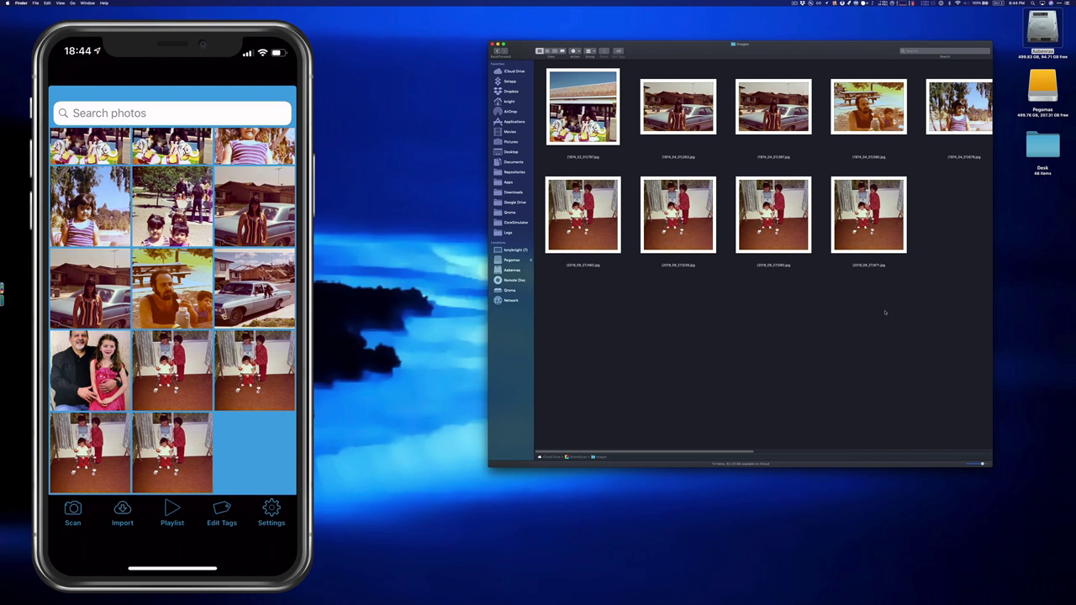
Delete the three duplicate photos of the children and empty the Trash permanently
mouse_move(905, 303)
left_mouse_down()
mouse_move(794, 176)
mouse_move(686, 193)
mouse_move(684, 207)
left_mouse_up()
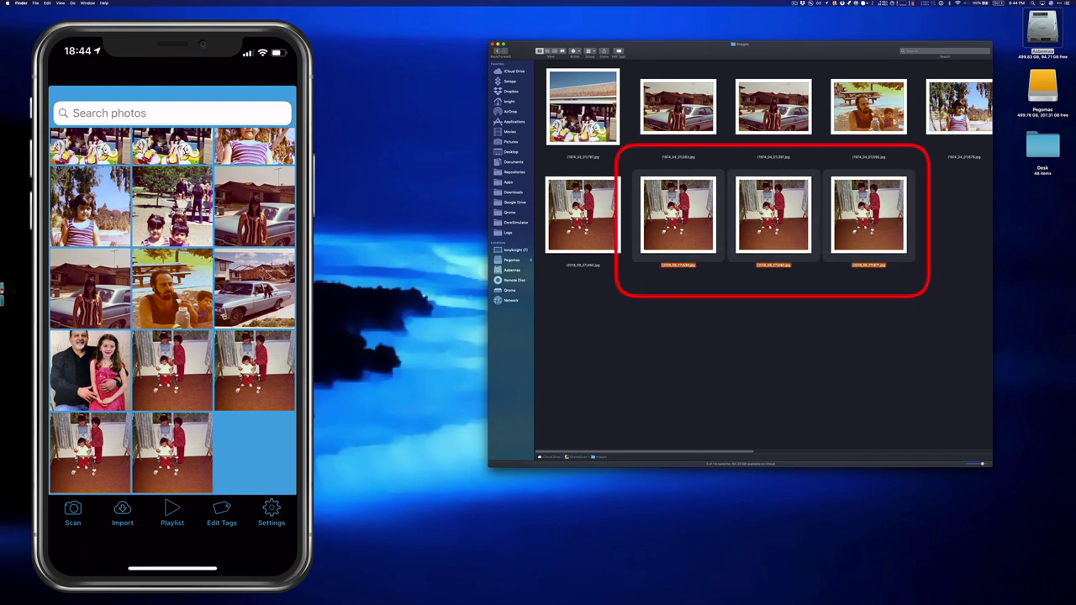
key("super+BackSpace")
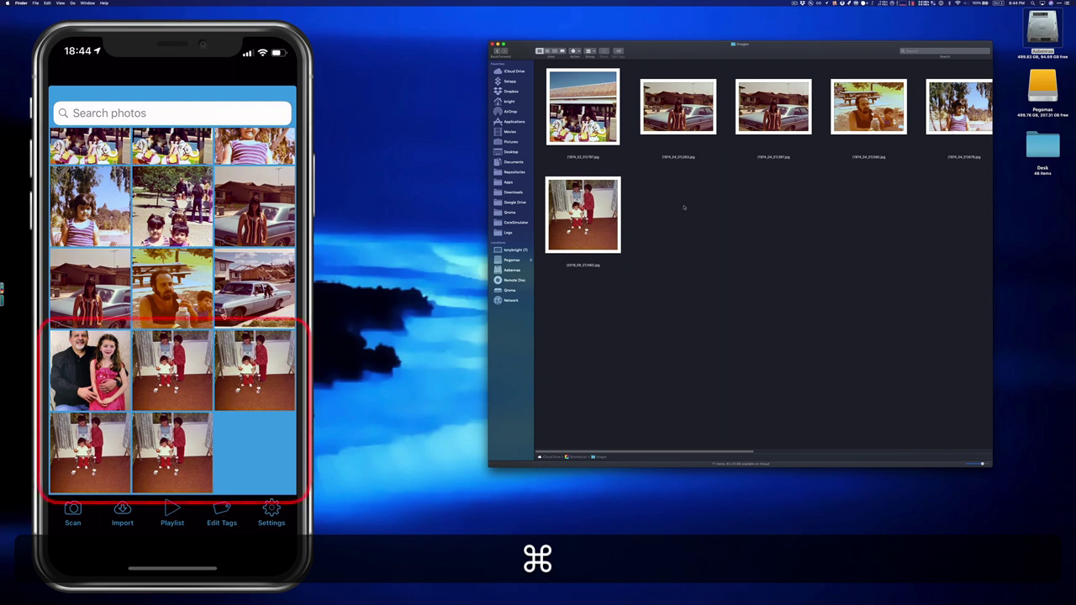
key("shift+super+BackSpace")
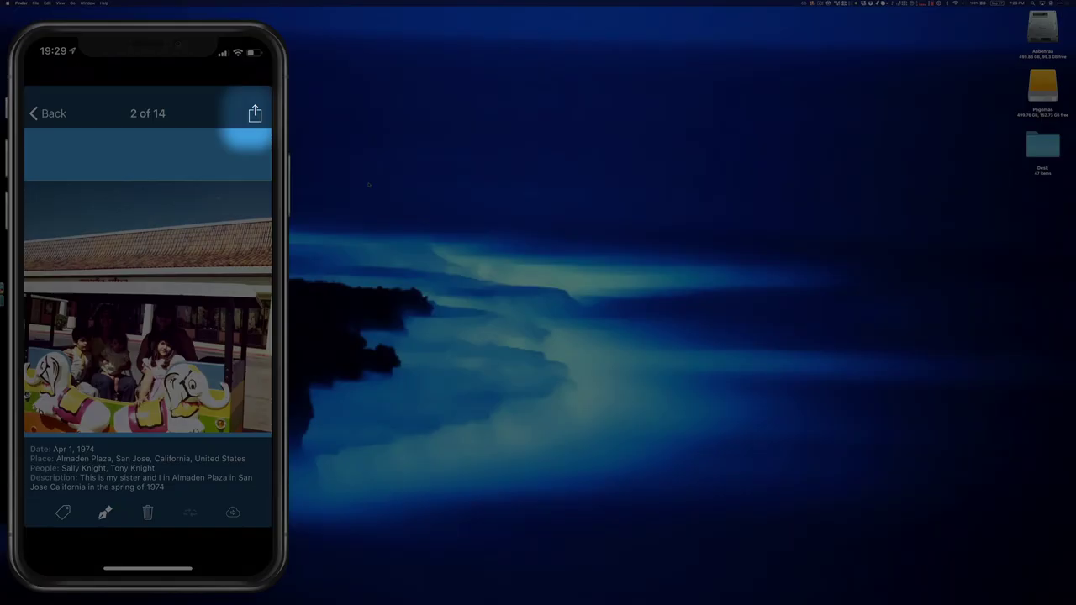
AirDrop the Almaden Plaza photo to the Mac and show the received jpeg's info in Preview
left_click(254, 114)
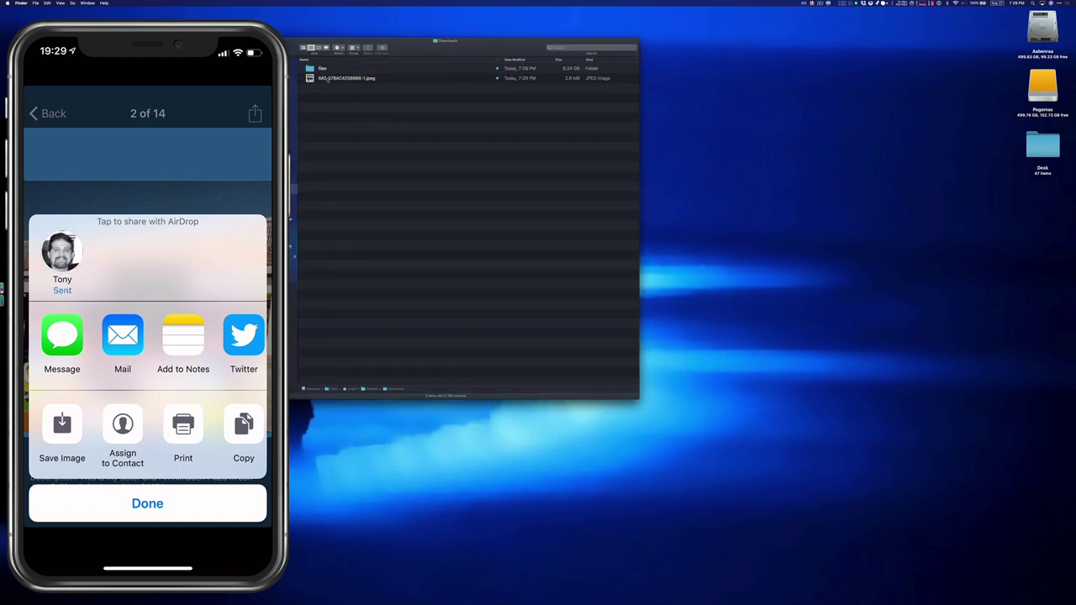
double_click(337, 78)
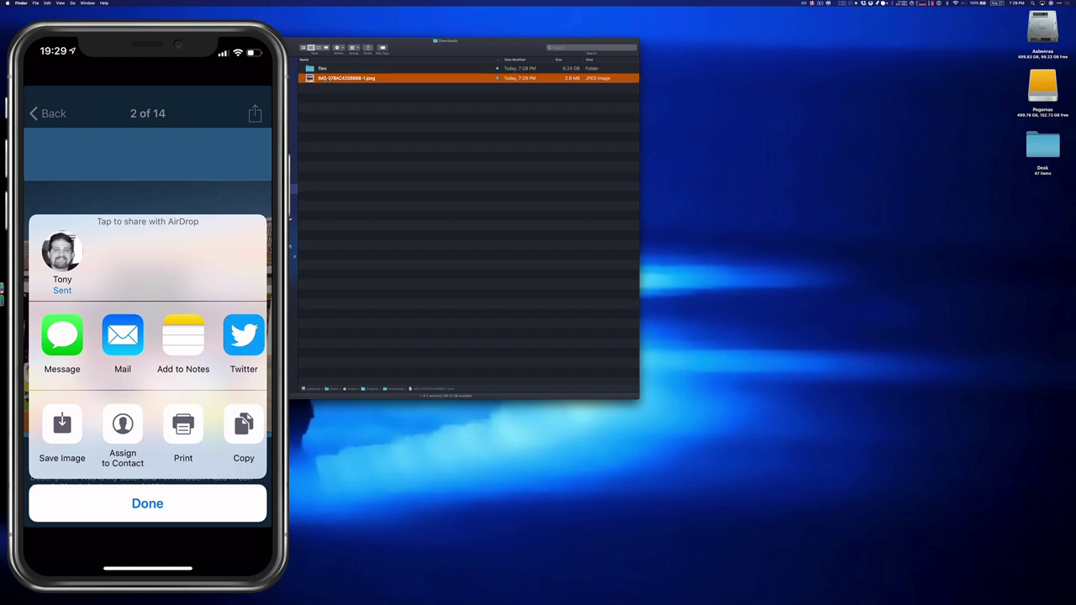
key("super+i")
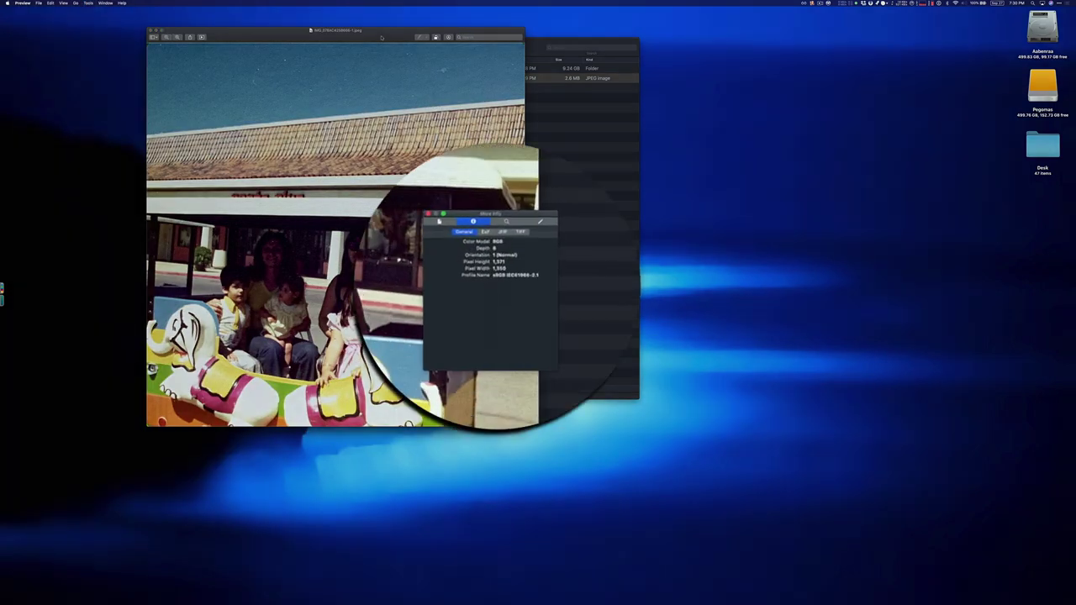
Inspect the exported carousel photo's Exif details, then its IPTC caption and keywords
left_click(482, 234)
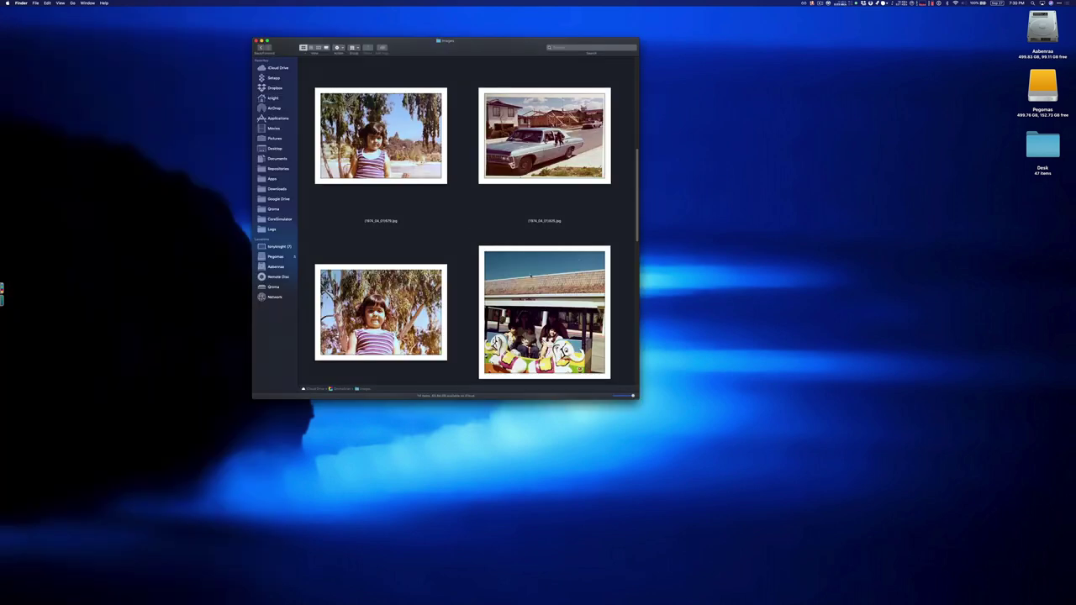
double_click(544, 312)
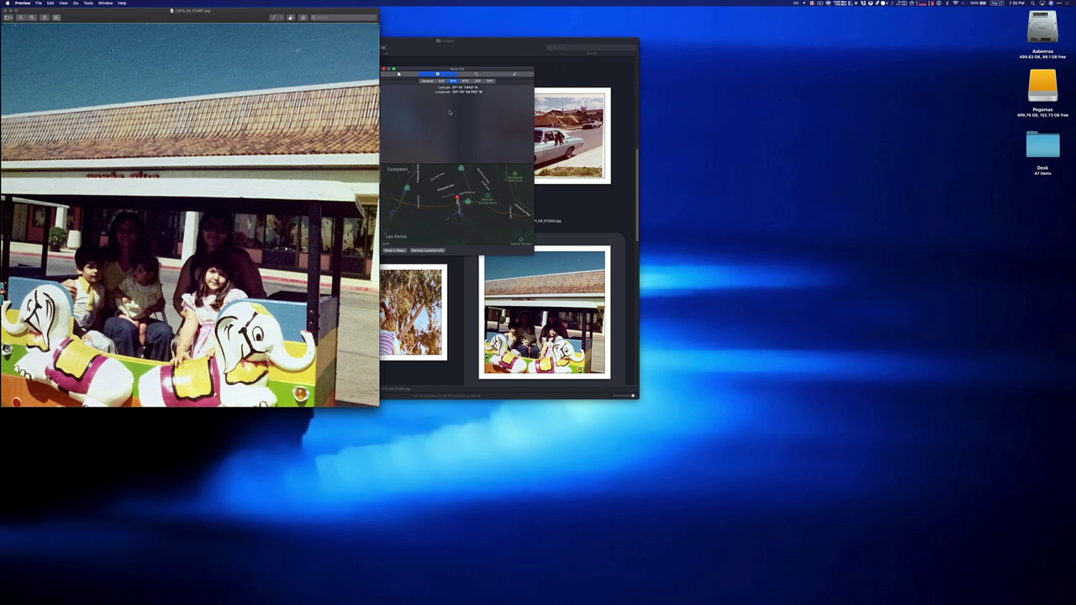
left_click(466, 81)
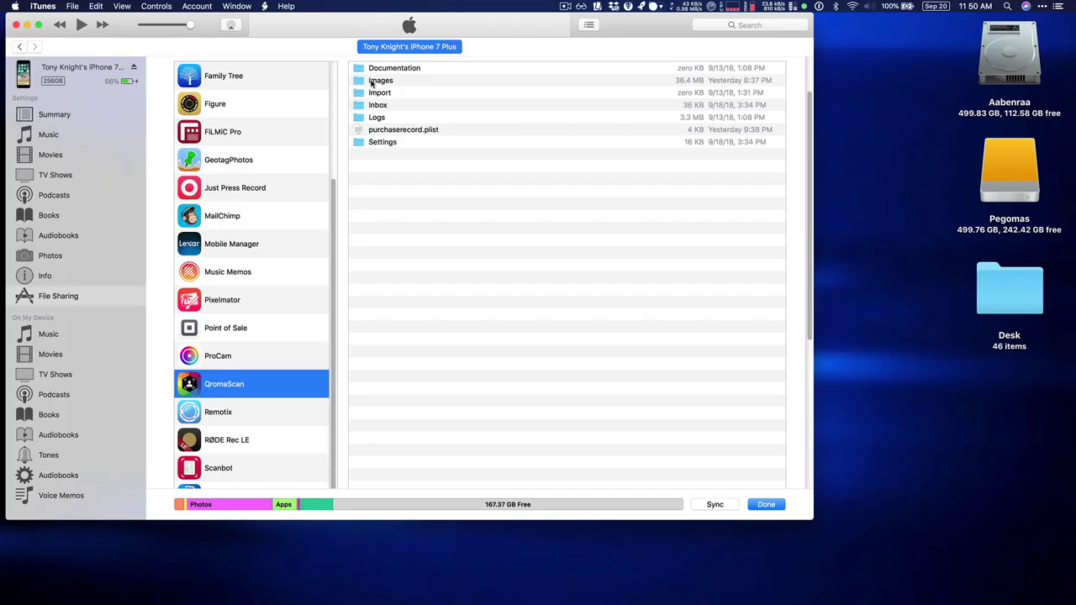
left_click(364, 81)
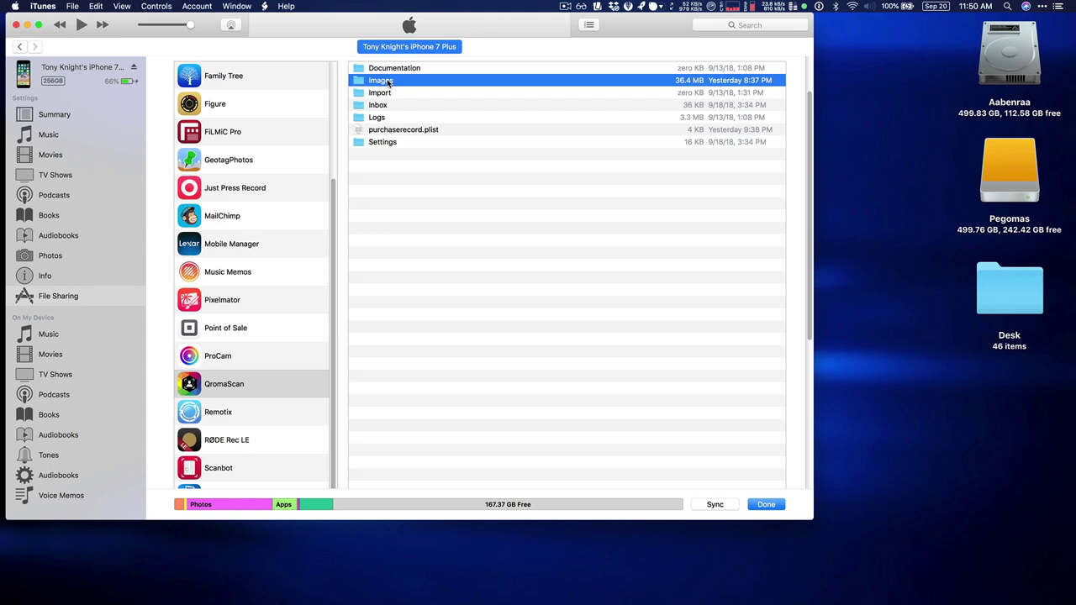
Drag QromaScan's Images folder from iTunes File Sharing onto the Mac desktop
left_click_drag(363, 81, 994, 392)
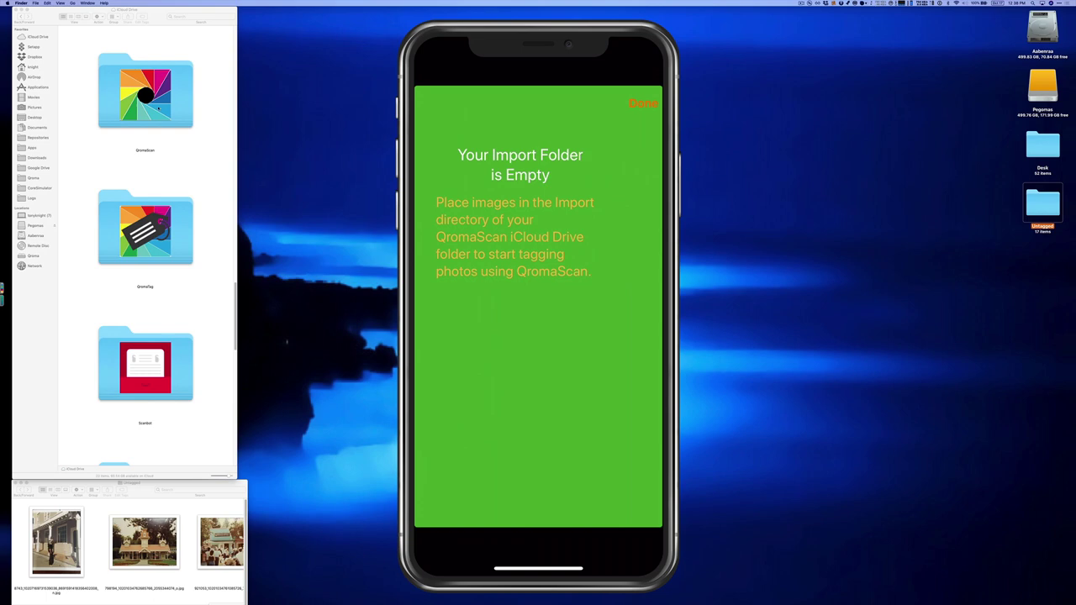
Open the QromaScan > Import folder on iCloud Drive and drag the untagged house photo into it
double_click(158, 108)
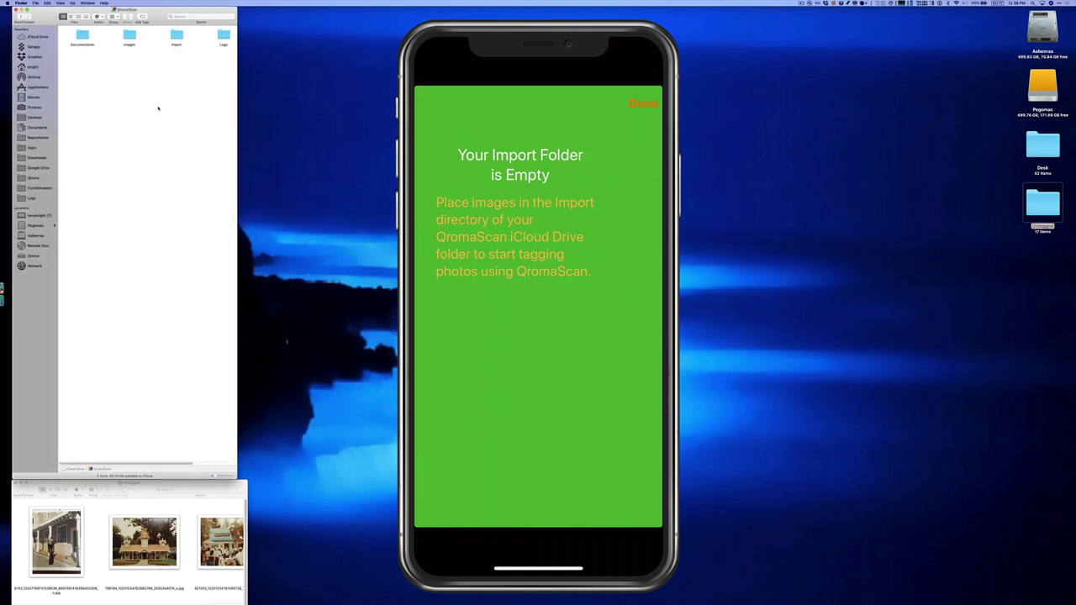
double_click(174, 36)
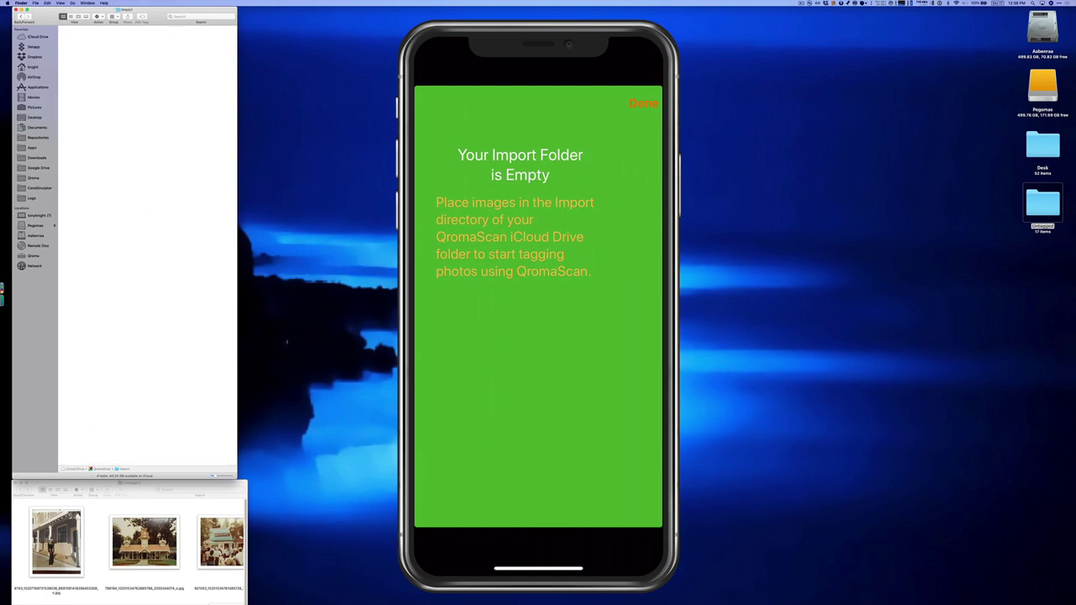
left_click(144, 543)
left_click_drag(144, 542, 137, 126)
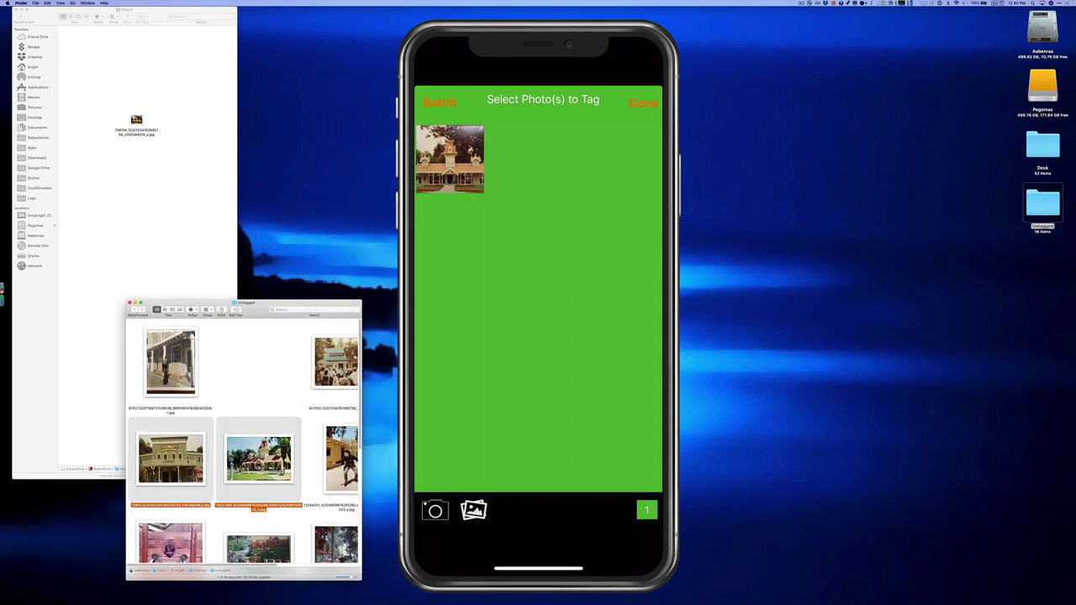
Add three more untagged photos from the Untagged window to the Import folder
left_click_drag(258, 458, 189, 238)
left_click_drag(253, 396, 159, 269)
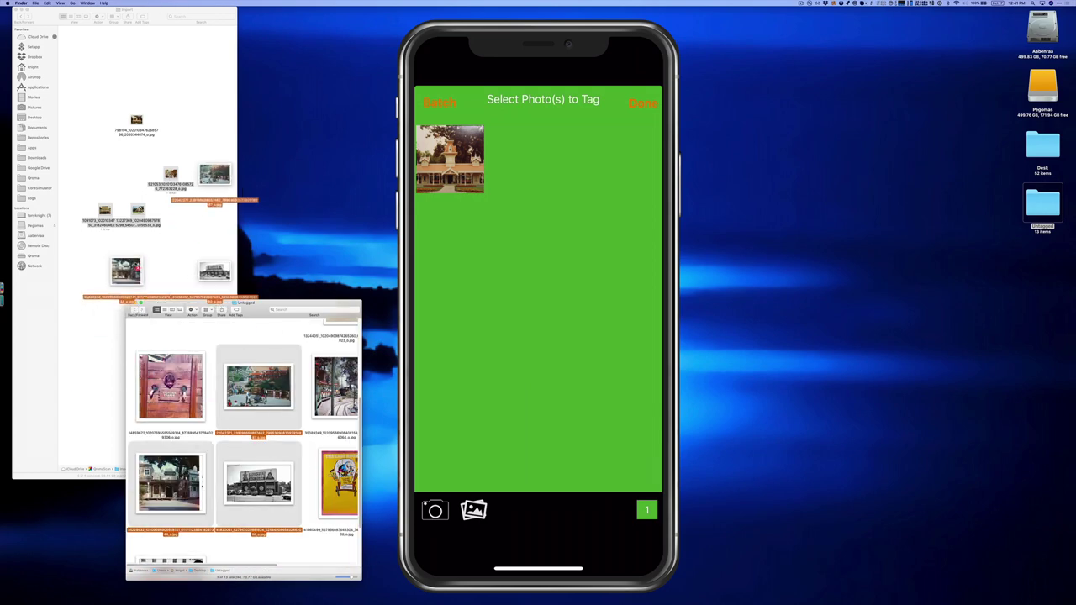
left_click_drag(244, 303, 142, 496)
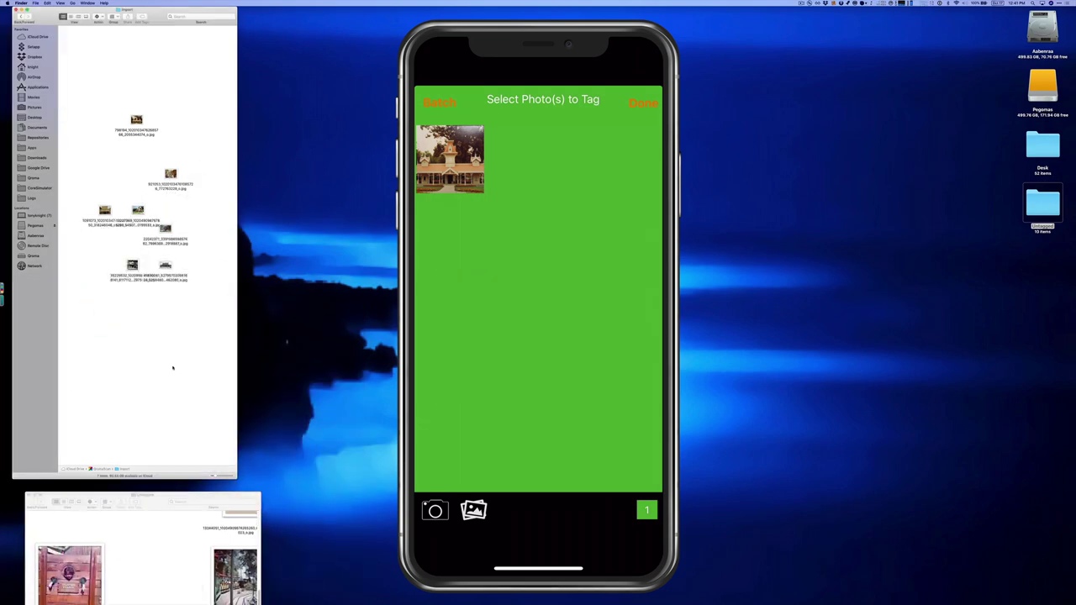